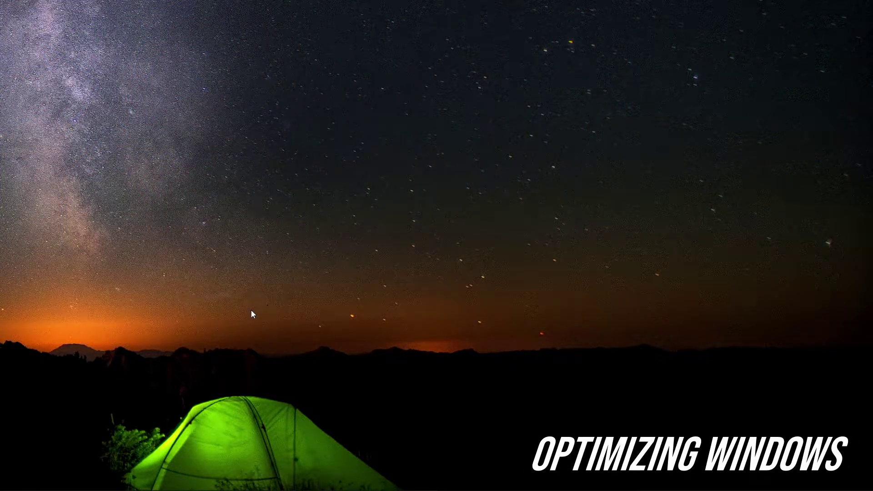
Add r5apex.exe to the Windows graphics settings list with its preference set to High performance.
{"action": "key", "text": "super"}
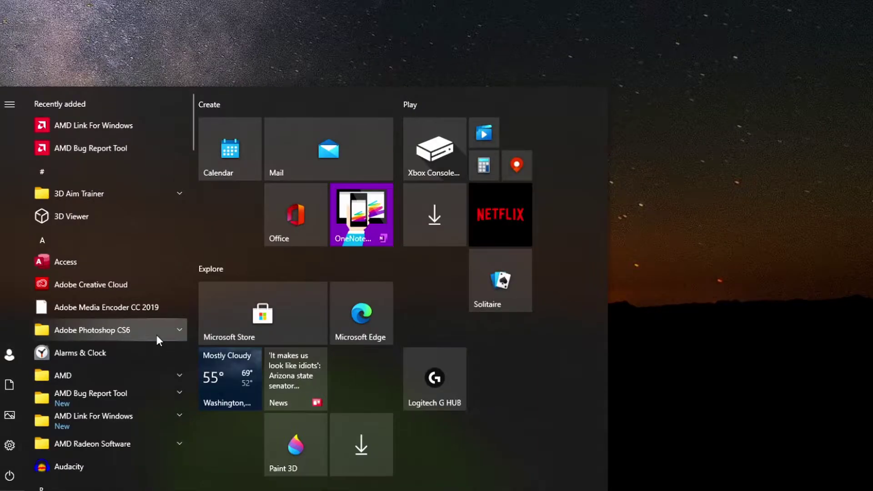
{"action": "type", "text": "gr"}
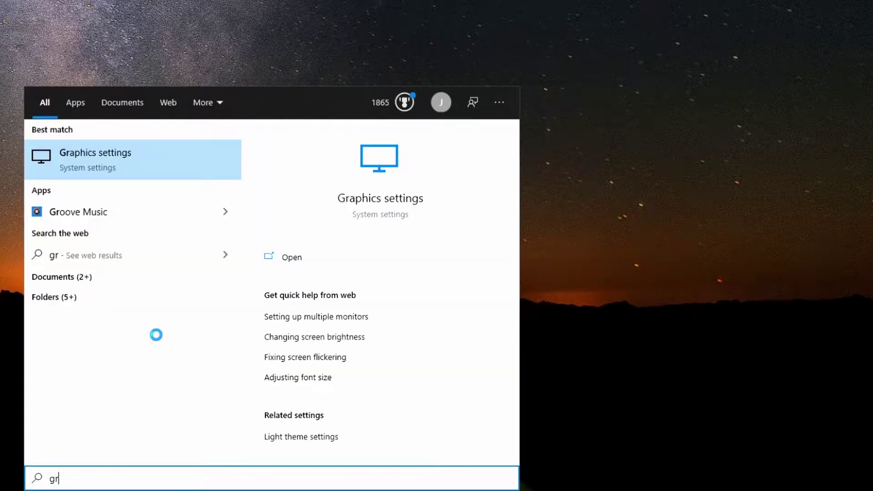
{"action": "left_click", "coordinate": [176, 163]}
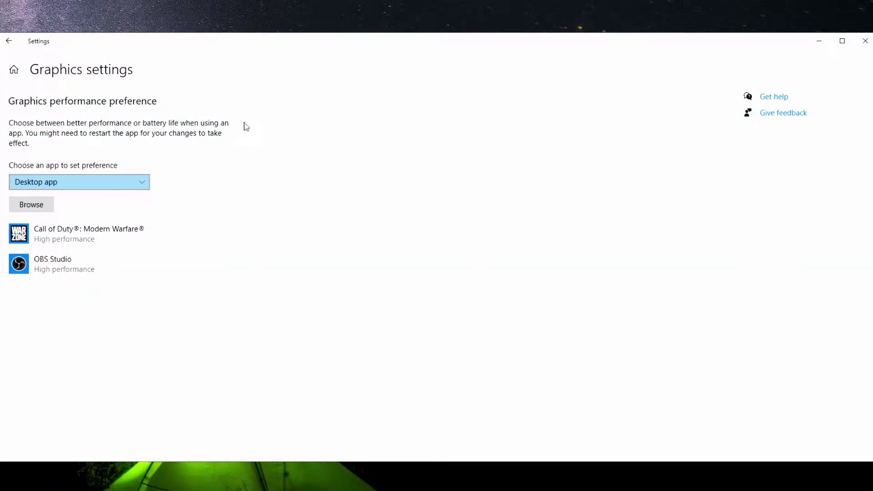
{"action": "left_click", "coordinate": [51, 204]}
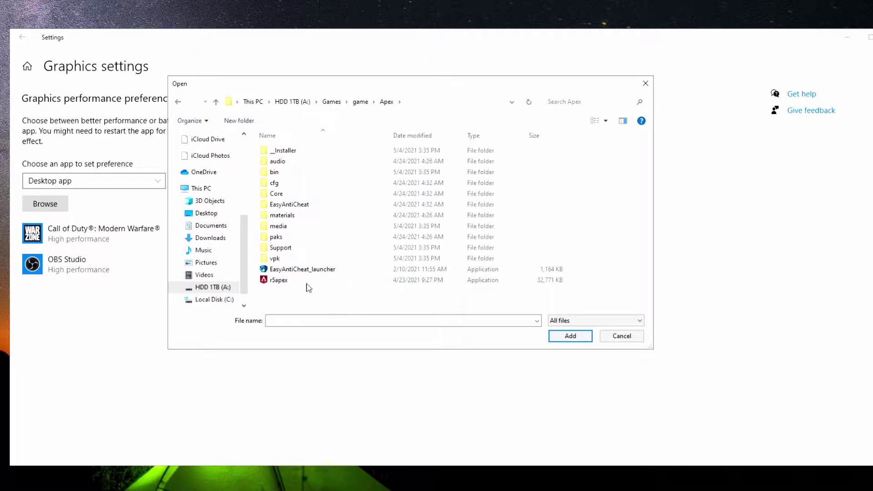
{"action": "double_click", "coordinate": [307, 283]}
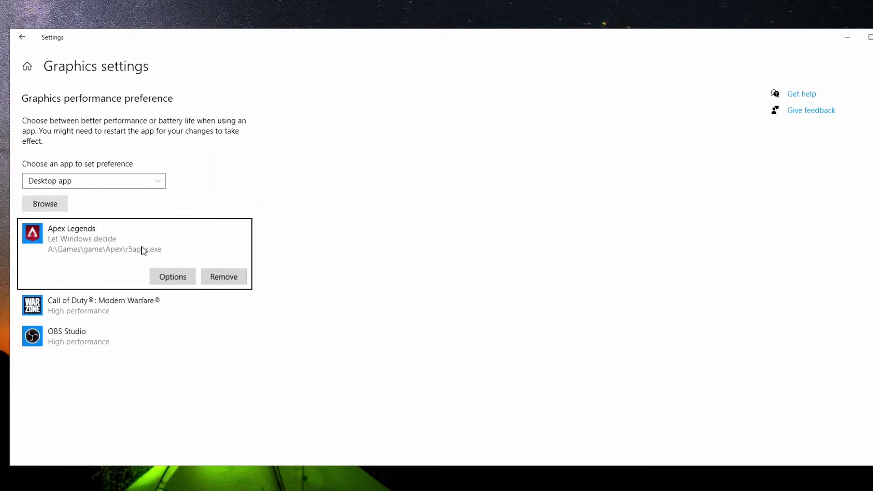
{"action": "left_click", "coordinate": [173, 277]}
{"action": "left_click", "coordinate": [371, 271]}
{"action": "left_click", "coordinate": [405, 303]}
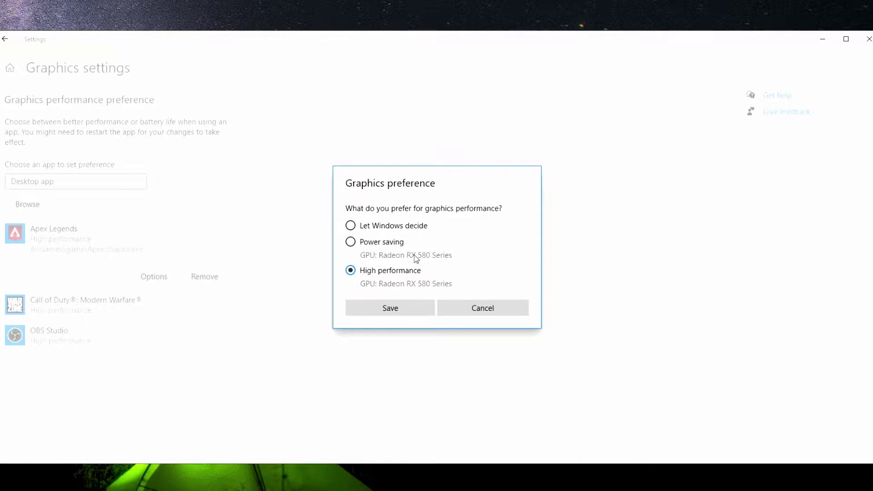
Switch 'Let apps run in the background' to Off on the Background apps page and review the app list.
{"action": "left_click", "coordinate": [394, 308]}
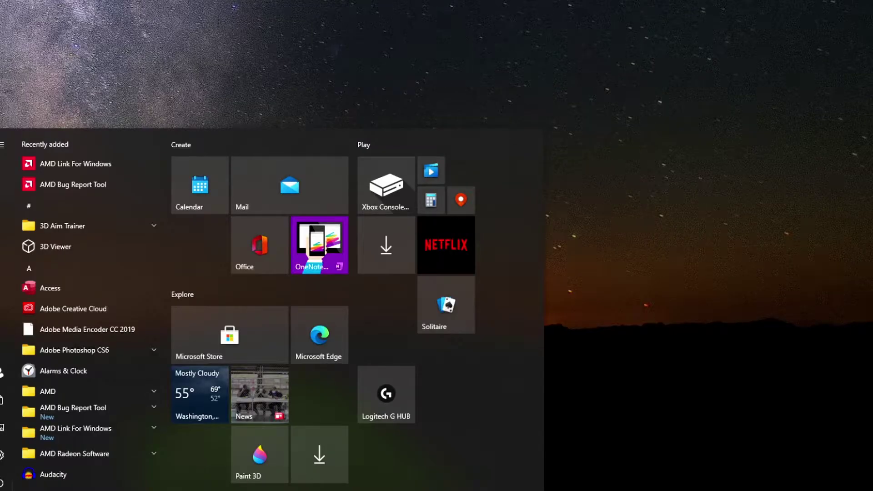
{"action": "type", "text": "back"}
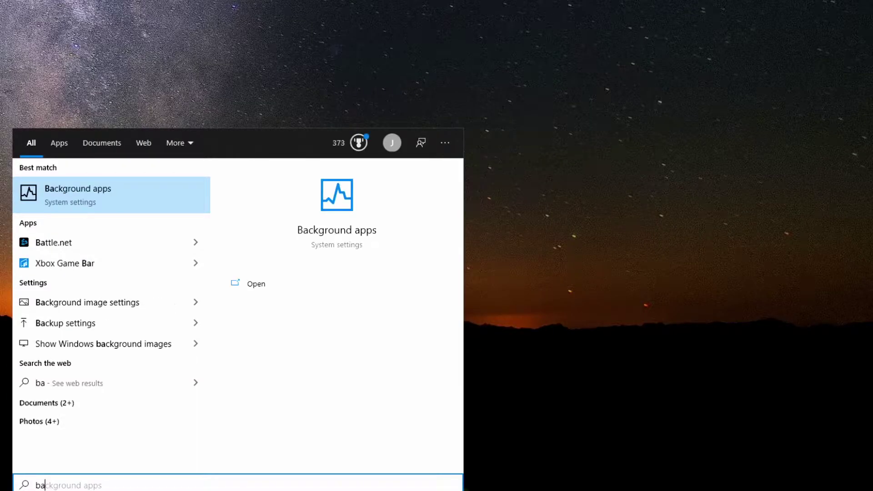
{"action": "left_click", "coordinate": [163, 200]}
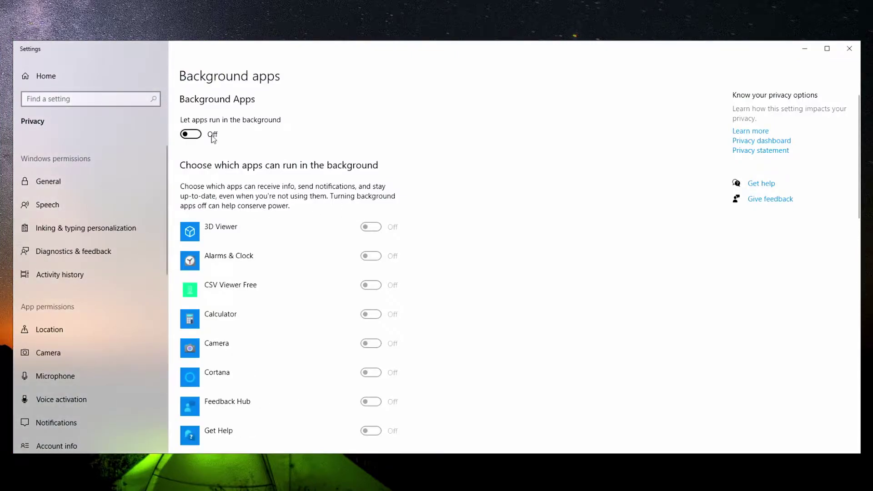
{"action": "left_click", "coordinate": [197, 135]}
{"action": "left_click", "coordinate": [198, 135]}
{"action": "scroll", "coordinate": [325, 248], "scroll_direction": "down", "scroll_amount": 15}
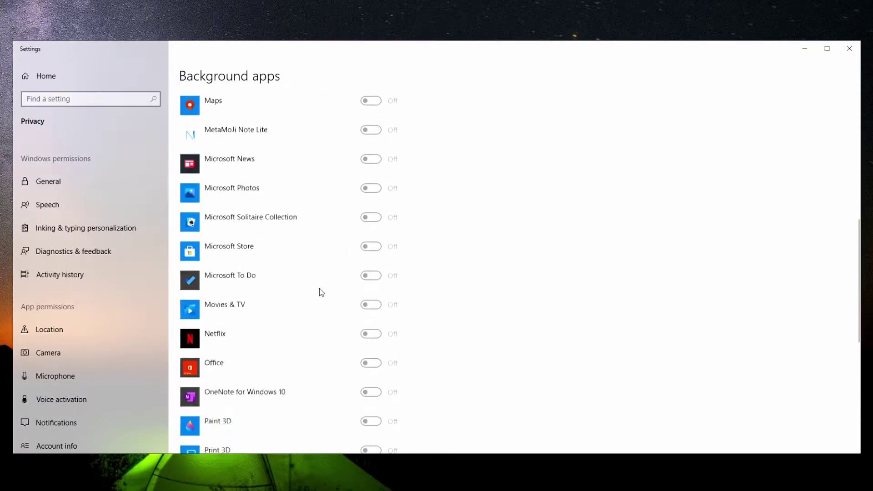
{"action": "scroll", "coordinate": [314, 362], "scroll_direction": "up", "scroll_amount": 5}
{"action": "scroll", "coordinate": [319, 358], "scroll_direction": "up", "scroll_amount": 10}
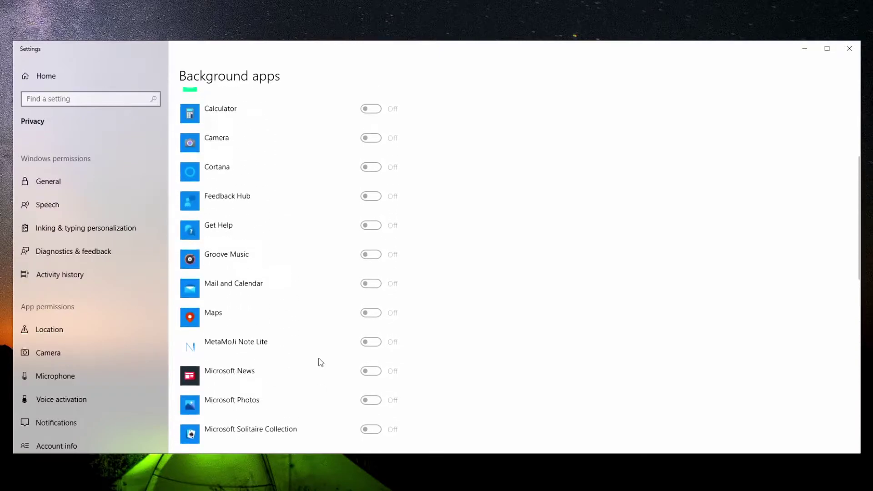
{"action": "scroll", "coordinate": [321, 391], "scroll_direction": "down", "scroll_amount": 2}
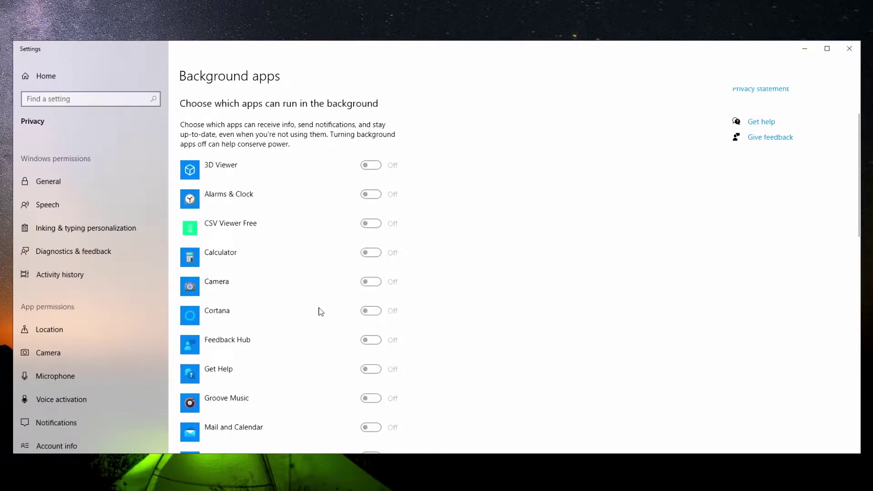
{"action": "scroll", "coordinate": [317, 289], "scroll_direction": "up", "scroll_amount": 2}
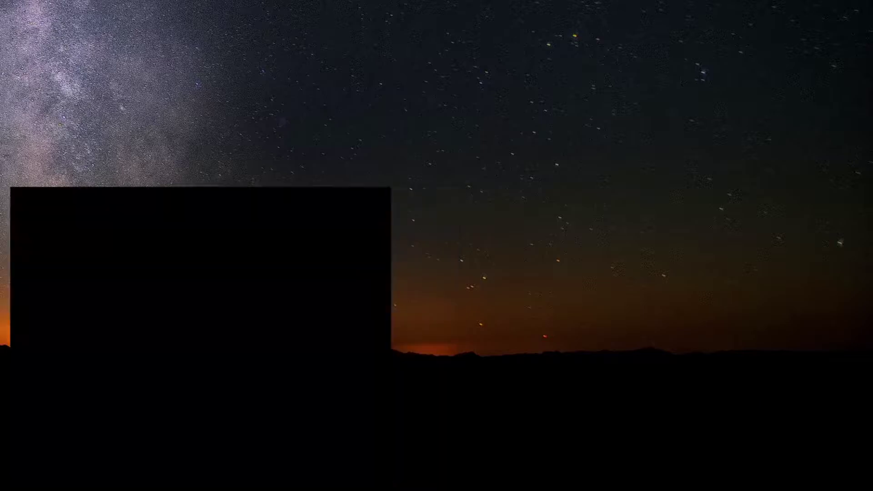
Confirm in Power & sleep's additional power settings that the High performance plan is selected.
{"action": "type", "text": "po"}
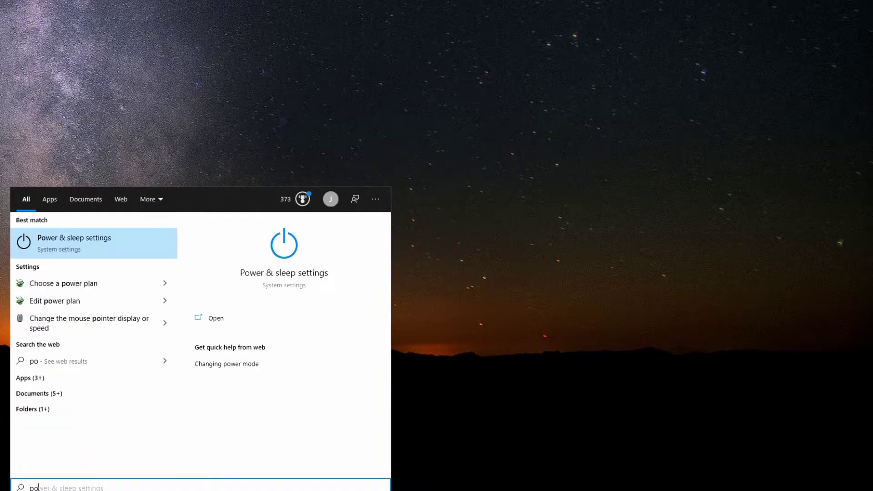
{"action": "left_click", "coordinate": [86, 244]}
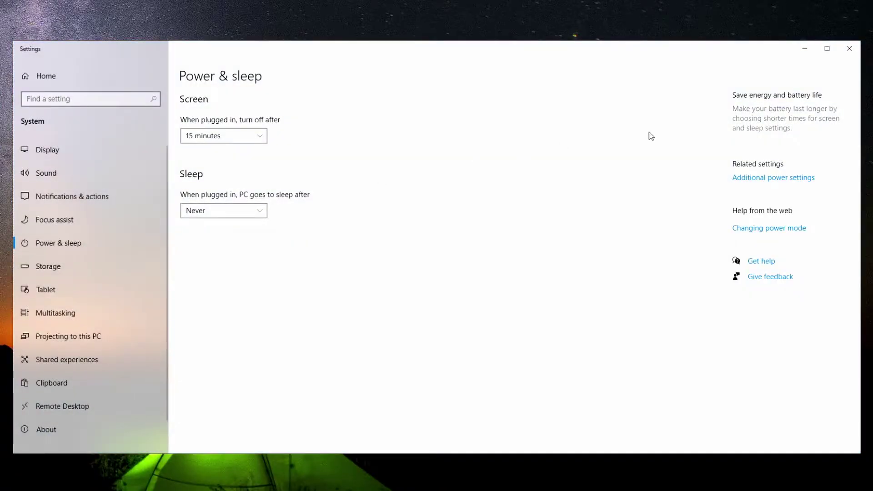
{"action": "left_click", "coordinate": [786, 181]}
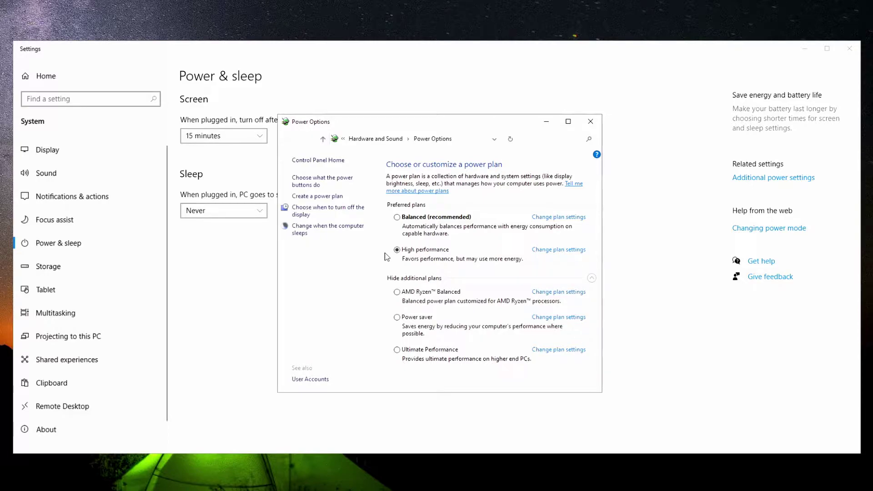
{"action": "left_click", "coordinate": [591, 122]}
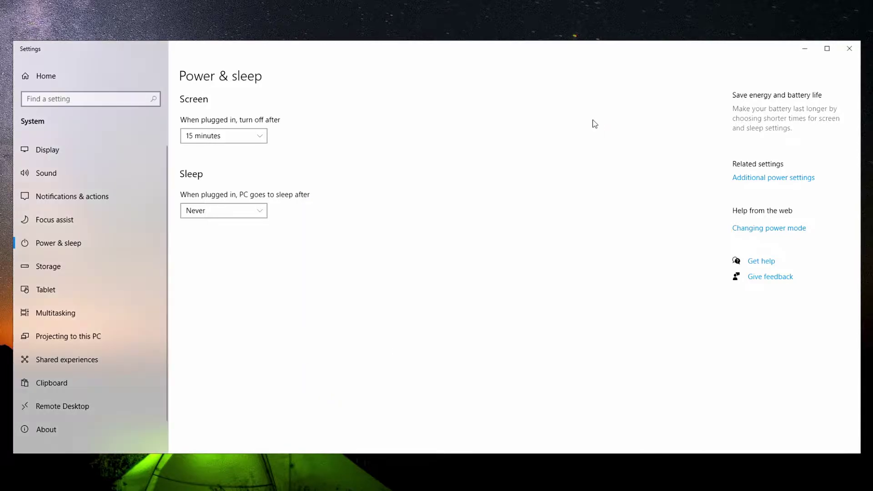
{"action": "key", "text": "super"}
Bring up the Game Mode settings page through a 'ga' search.
{"action": "type", "text": "ga"}
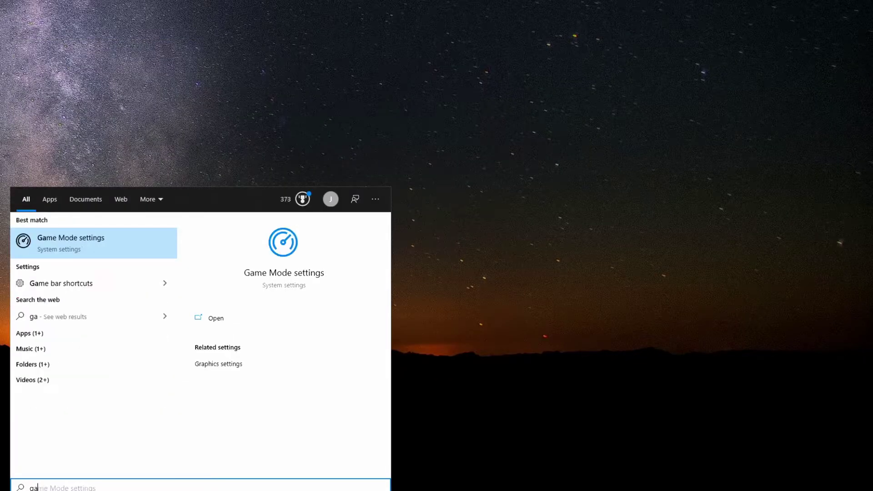
{"action": "left_click", "coordinate": [114, 249]}
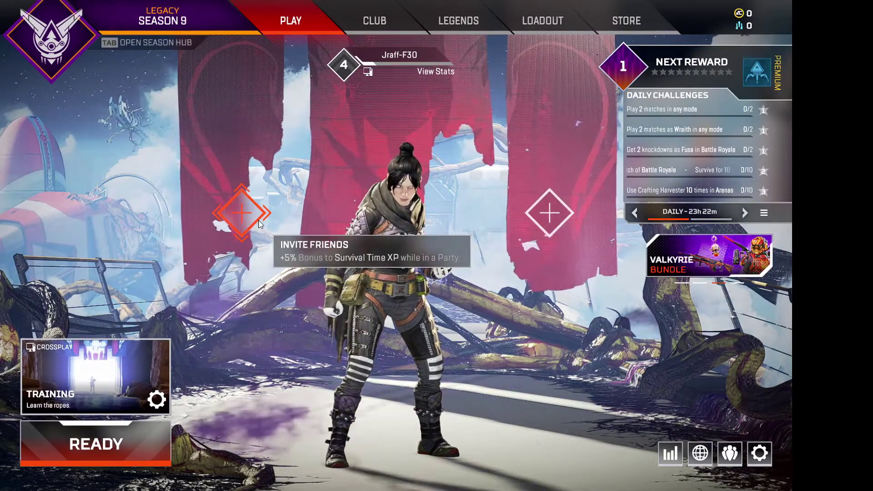
In the Gameplay settings, set Crosshair Damage Feedback to Off and Ping Opacity to Faded.
{"action": "left_click", "coordinate": [759, 457]}
{"action": "left_click", "coordinate": [418, 257]}
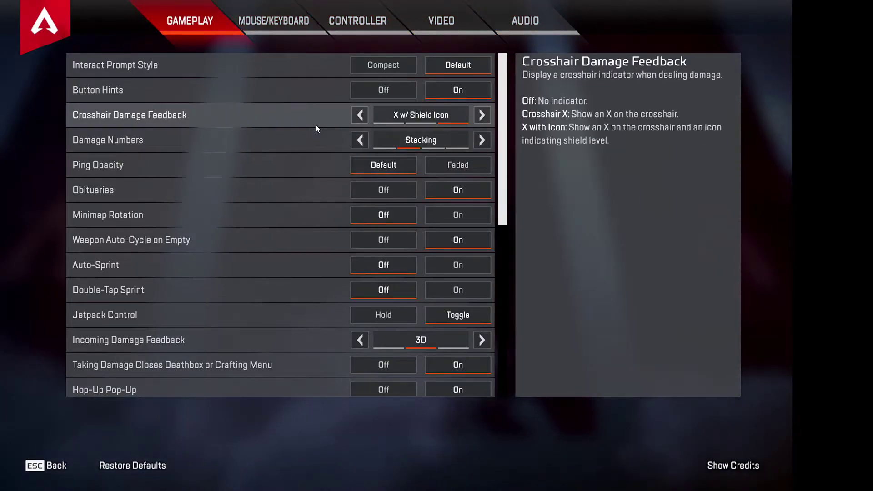
{"action": "scroll", "coordinate": [337, 302], "scroll_direction": "down", "scroll_amount": 7}
{"action": "scroll", "coordinate": [337, 302], "scroll_direction": "up", "scroll_amount": 4}
{"action": "scroll", "coordinate": [338, 303], "scroll_direction": "up", "scroll_amount": 5}
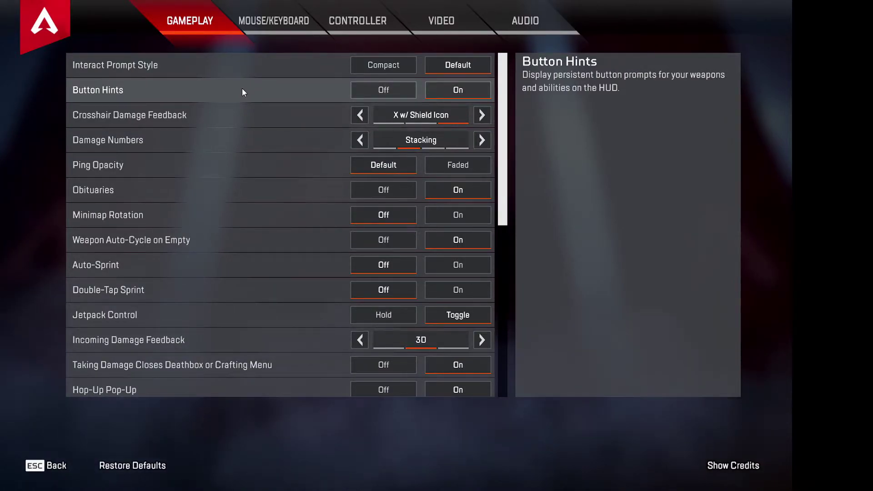
{"action": "left_click", "coordinate": [359, 115]}
{"action": "left_click", "coordinate": [359, 115]}
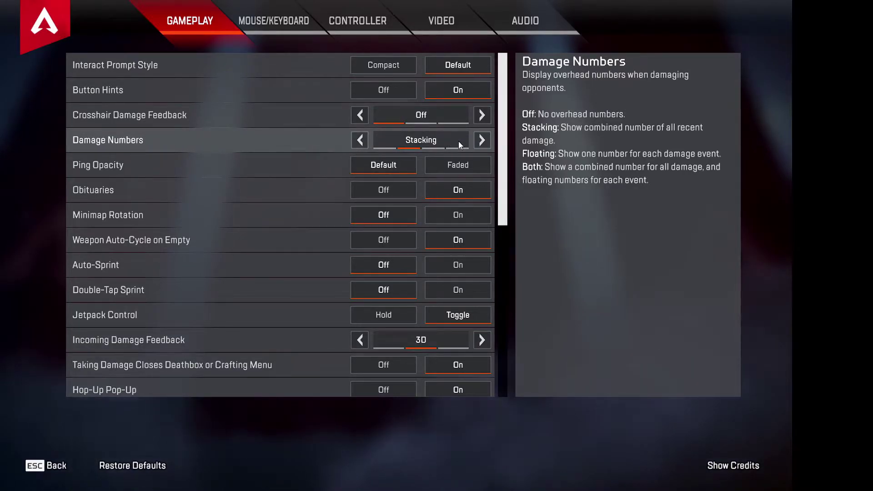
{"action": "left_click", "coordinate": [458, 163]}
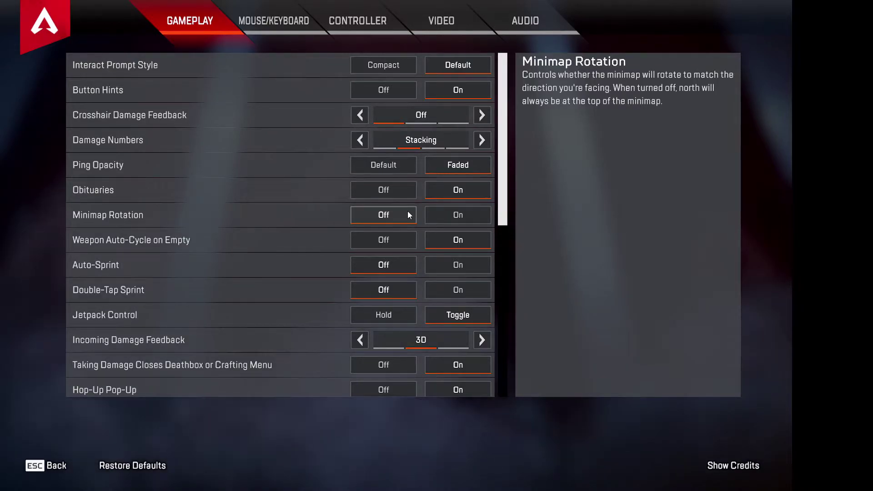
Turn Weapon Auto-Cycle on Empty off and set Jetpack Control to Hold.
{"action": "left_click", "coordinate": [394, 237]}
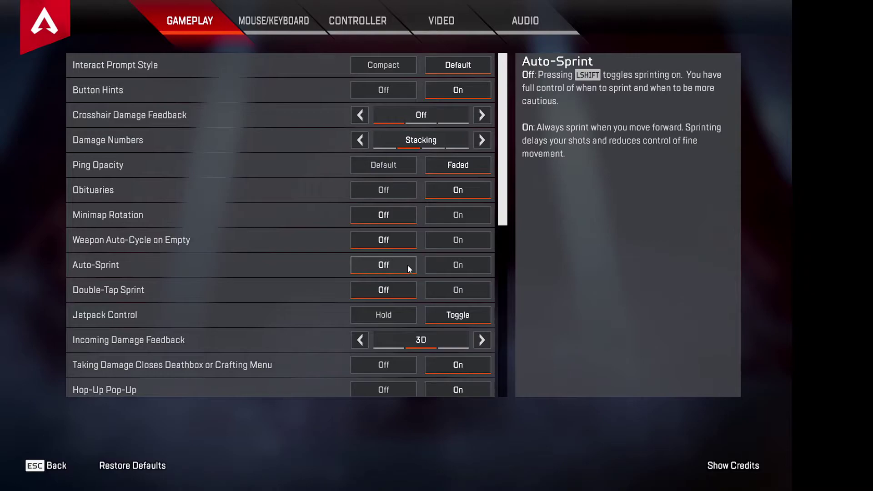
{"action": "left_click", "coordinate": [392, 315]}
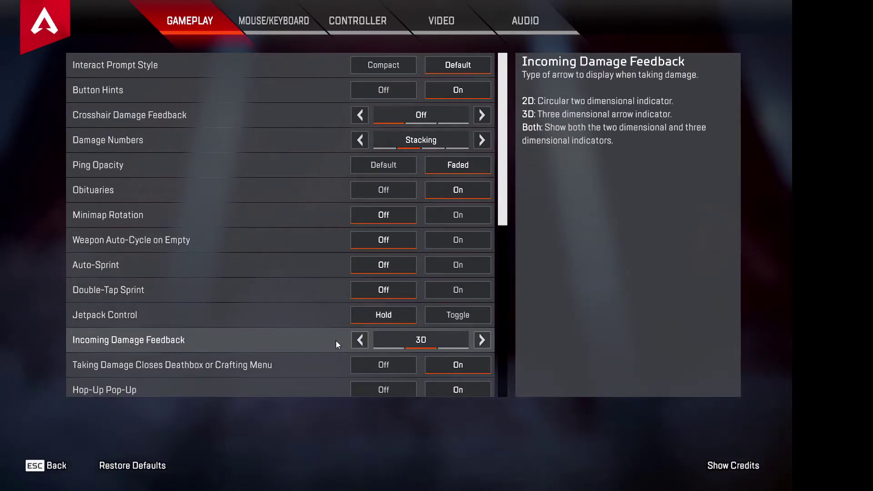
{"action": "scroll", "coordinate": [327, 337], "scroll_direction": "down", "scroll_amount": 1}
{"action": "scroll", "coordinate": [327, 338], "scroll_direction": "down", "scroll_amount": 3}
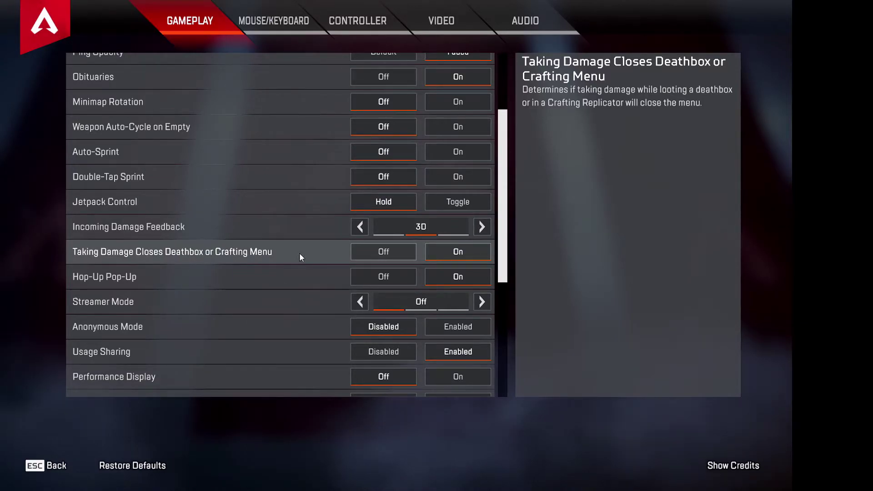
Turn Performance Display on and set Club Invites to Disabled.
{"action": "scroll", "coordinate": [300, 254], "scroll_direction": "down", "scroll_amount": 1}
{"action": "scroll", "coordinate": [309, 274], "scroll_direction": "down", "scroll_amount": 1}
{"action": "scroll", "coordinate": [309, 272], "scroll_direction": "down", "scroll_amount": 1}
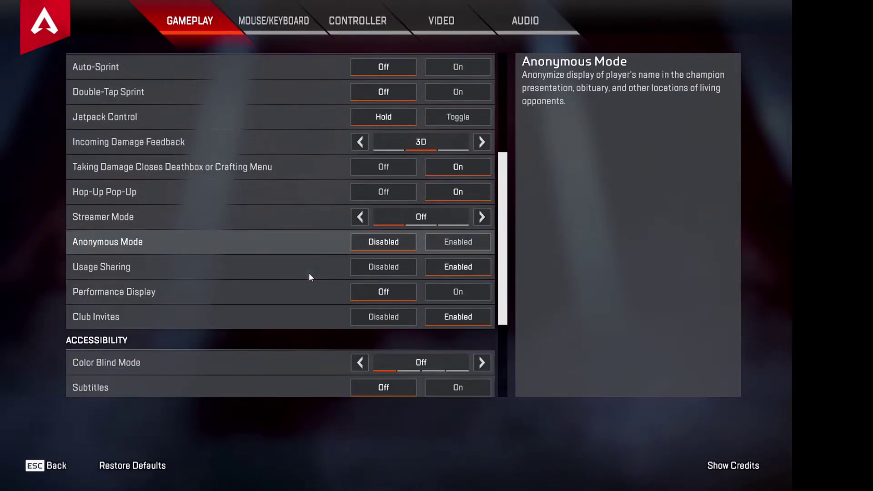
{"action": "scroll", "coordinate": [313, 220], "scroll_direction": "down", "scroll_amount": 2}
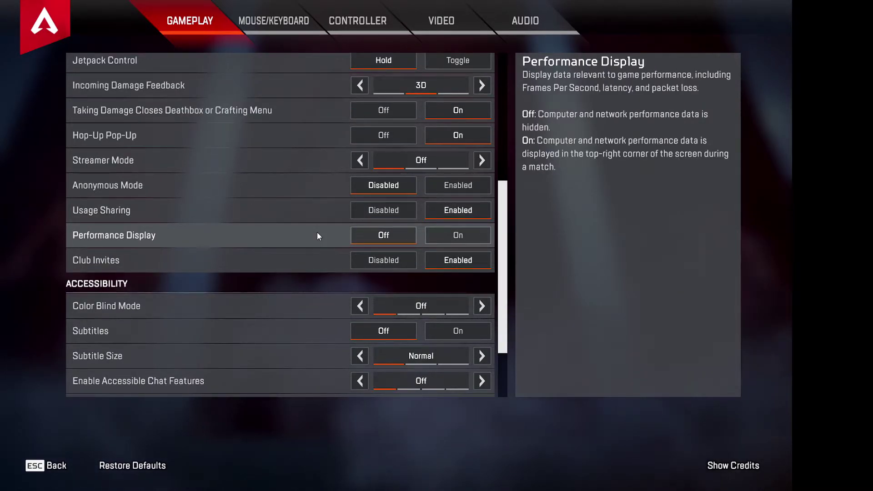
{"action": "left_click", "coordinate": [459, 236]}
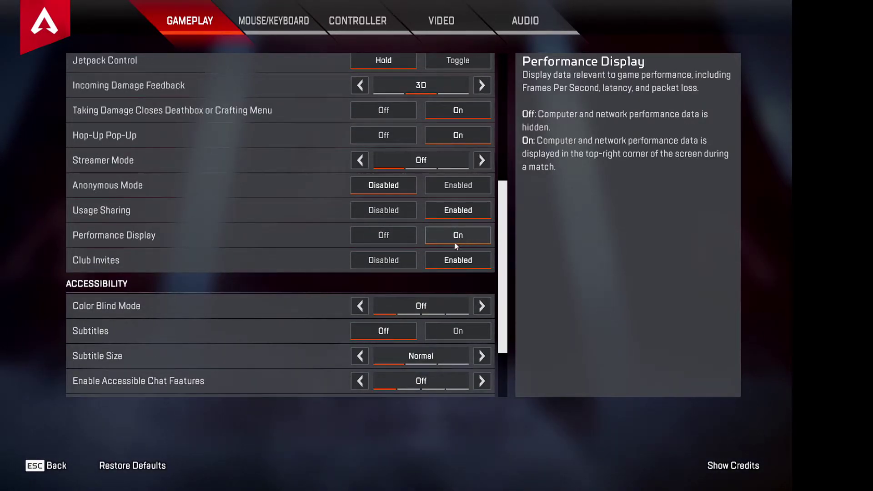
{"action": "left_click", "coordinate": [405, 260]}
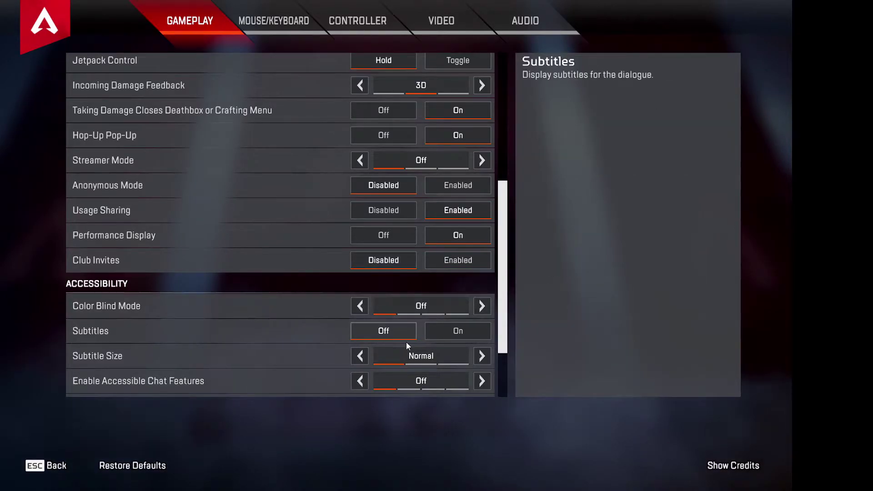
{"action": "scroll", "coordinate": [400, 300], "scroll_direction": "down", "scroll_amount": 3}
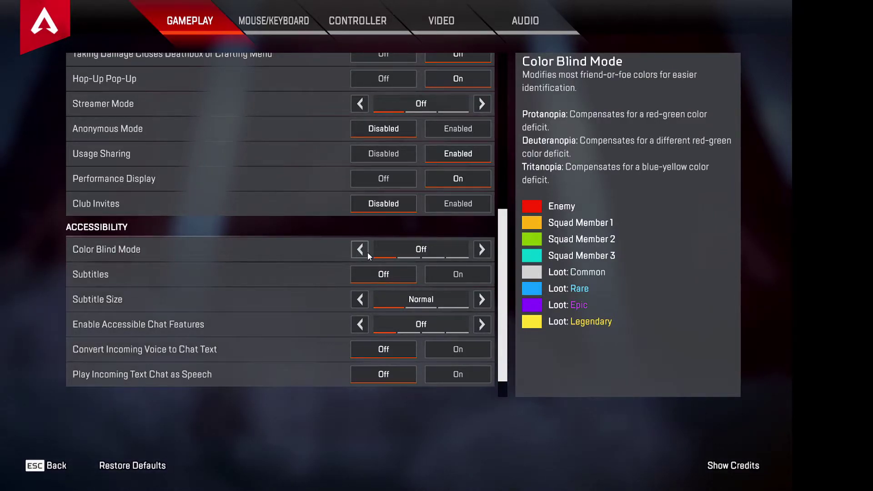
Cycle Color Blind Mode through Protanopia, Deuteranopia and Tritanopia, ending on the Tritanopia preview.
{"action": "left_click", "coordinate": [480, 258]}
{"action": "left_click", "coordinate": [480, 258]}
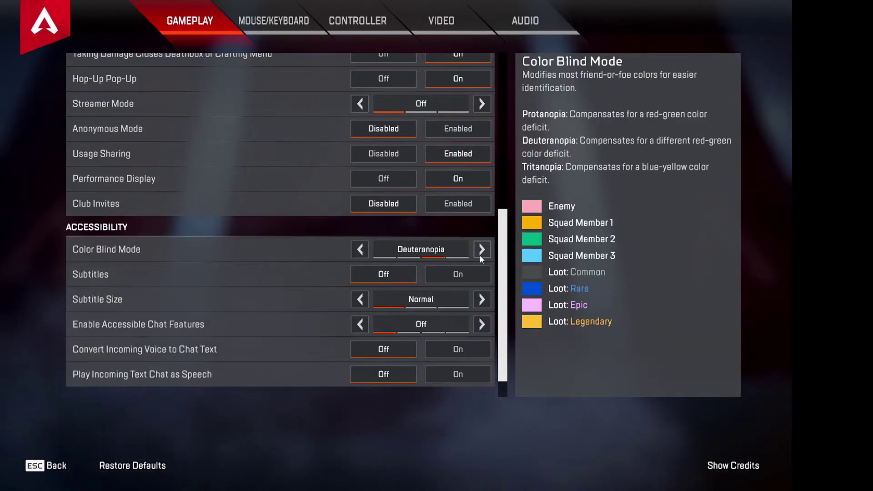
{"action": "left_click", "coordinate": [480, 253]}
{"action": "left_click", "coordinate": [365, 252]}
{"action": "left_click", "coordinate": [364, 252]}
{"action": "left_click", "coordinate": [364, 252]}
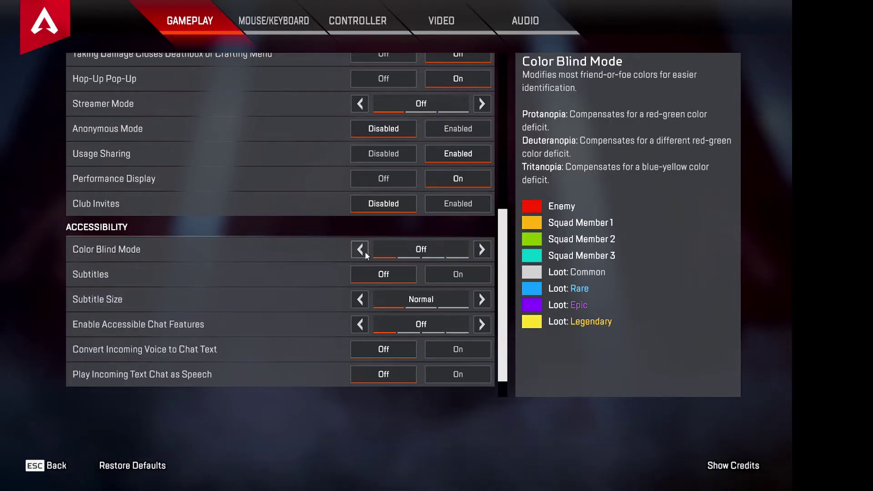
{"action": "left_click", "coordinate": [485, 252]}
{"action": "left_click", "coordinate": [485, 252]}
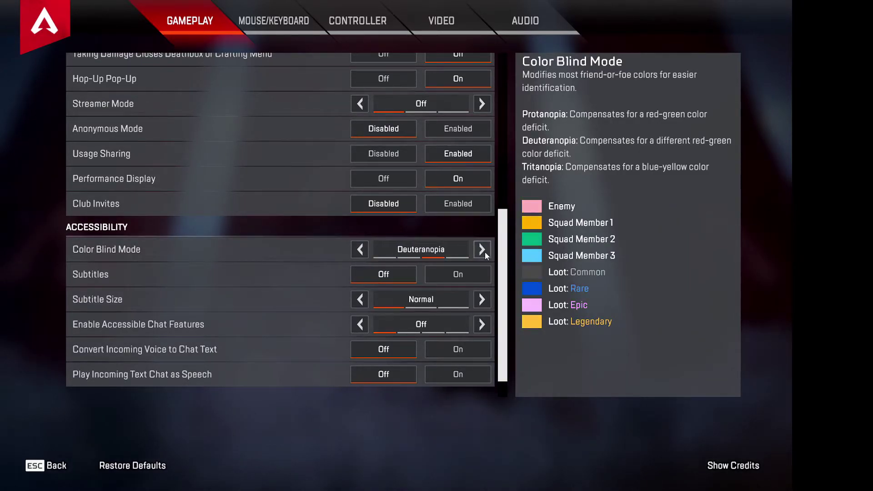
{"action": "left_click", "coordinate": [362, 250]}
{"action": "left_click", "coordinate": [362, 249]}
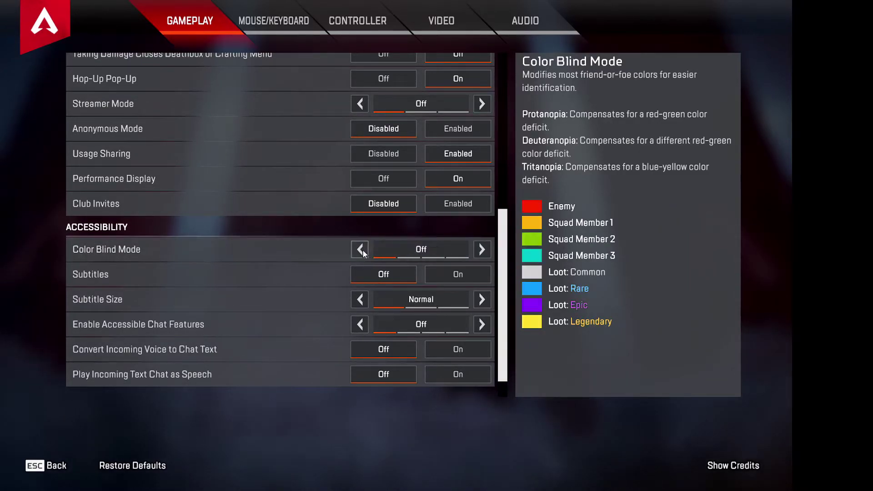
{"action": "left_click", "coordinate": [482, 250]}
{"action": "left_click", "coordinate": [482, 250]}
{"action": "left_click", "coordinate": [482, 250]}
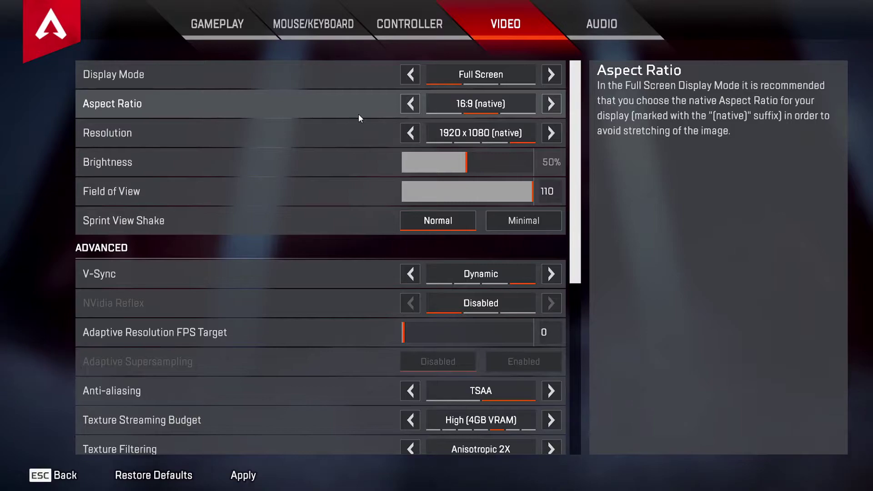
Try the 16:10 aspect ratio, then restore the native 16:9 aspect ratio.
{"action": "left_click", "coordinate": [552, 105]}
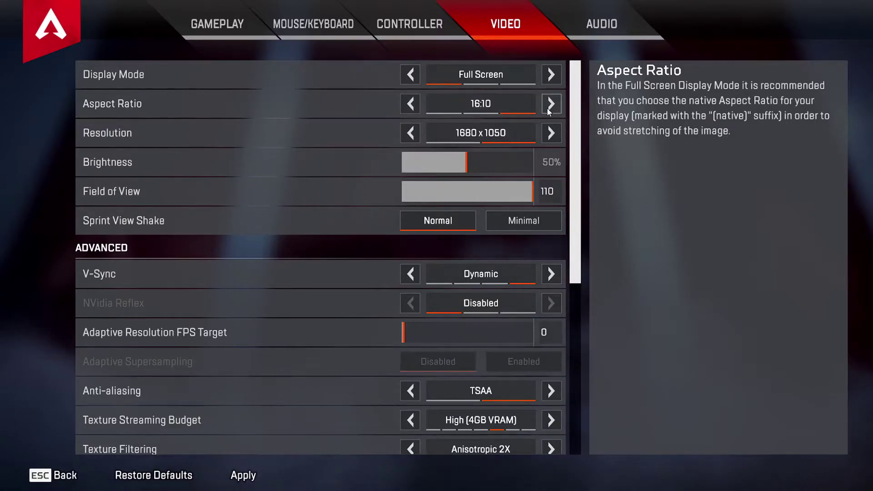
{"action": "left_click", "coordinate": [415, 102]}
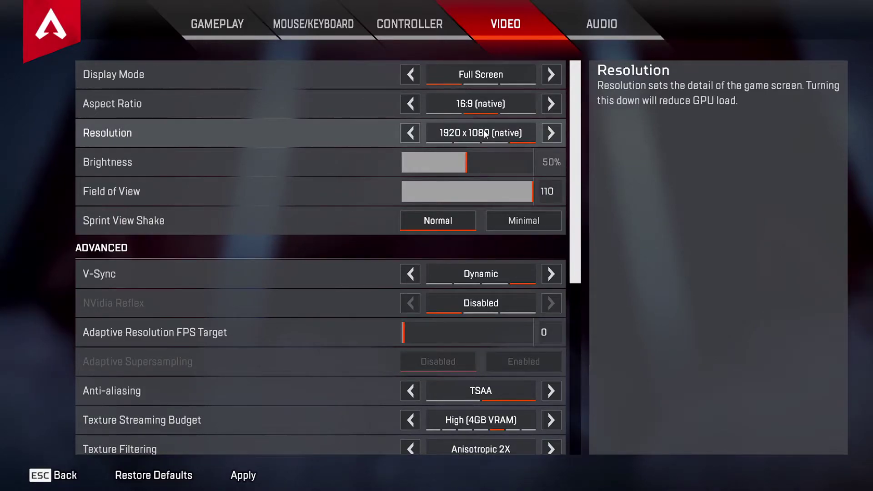
{"action": "scroll", "coordinate": [468, 162], "scroll_direction": "up", "scroll_amount": 11}
{"action": "scroll", "coordinate": [469, 162], "scroll_direction": "down", "scroll_amount": 5}
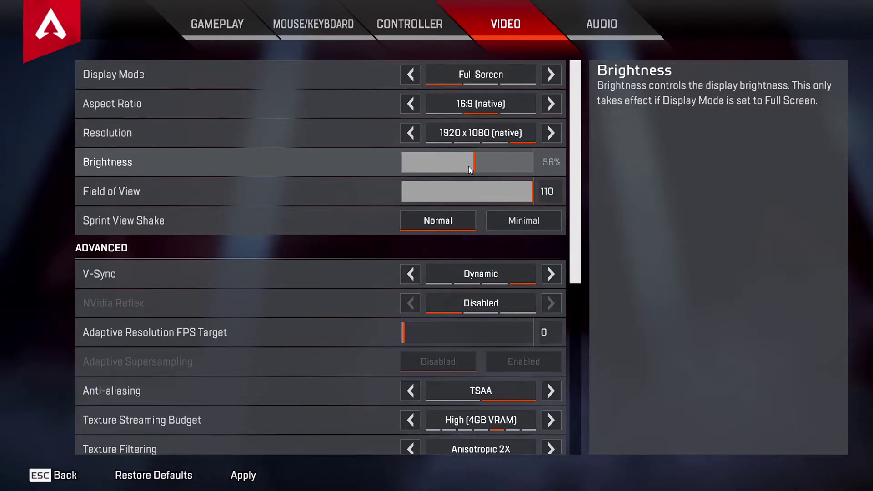
{"action": "scroll", "coordinate": [471, 167], "scroll_direction": "down", "scroll_amount": 5}
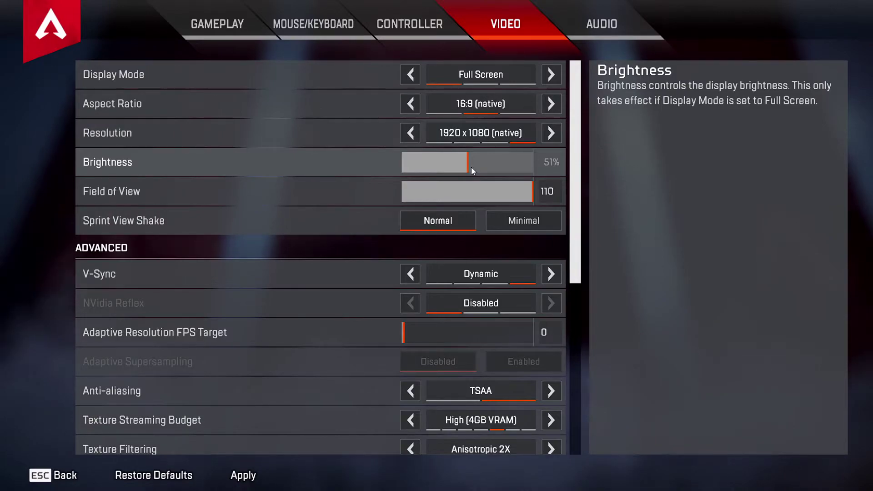
Lower Field of View to 104, set Sprint View Shake to Minimal, and disable V-Sync.
{"action": "left_click", "coordinate": [530, 193]}
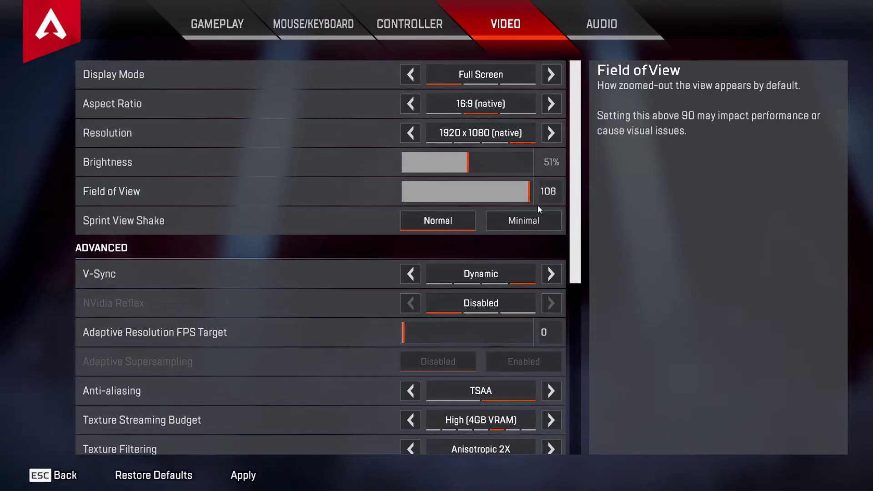
{"action": "key", "text": "Left"}
{"action": "key", "text": "Left"}
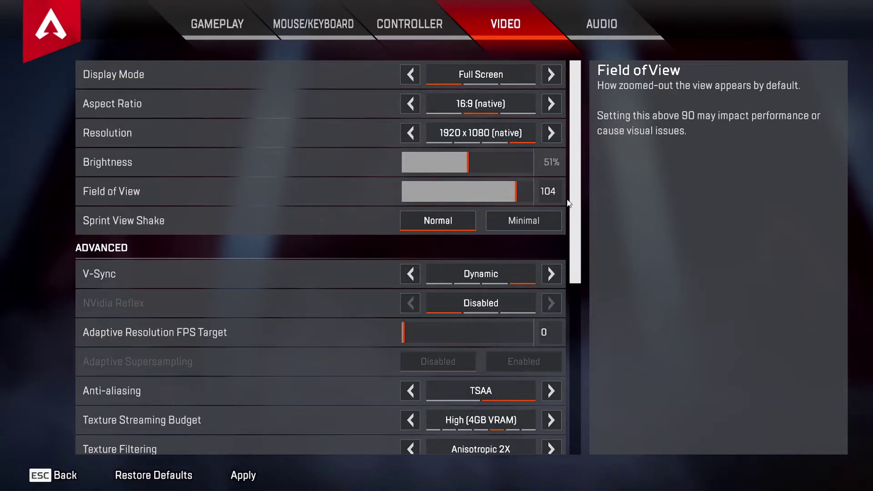
{"action": "left_click", "coordinate": [503, 216]}
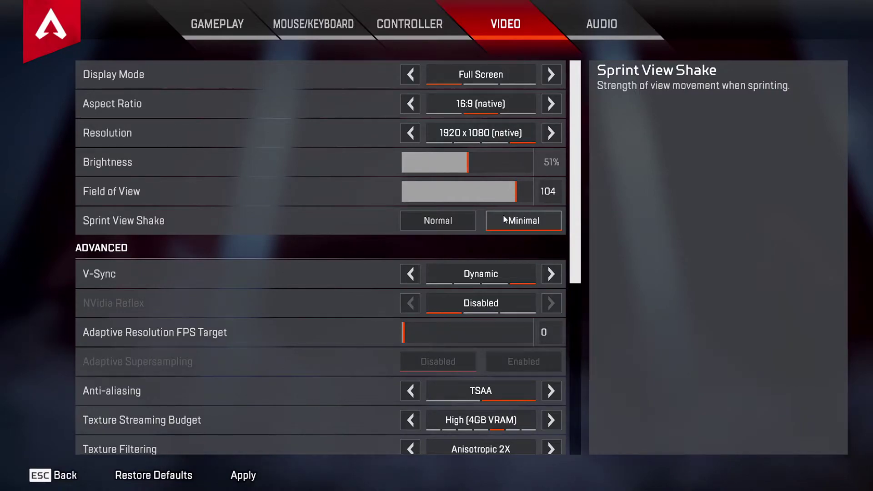
{"action": "left_click", "coordinate": [410, 275]}
{"action": "left_click", "coordinate": [412, 276]}
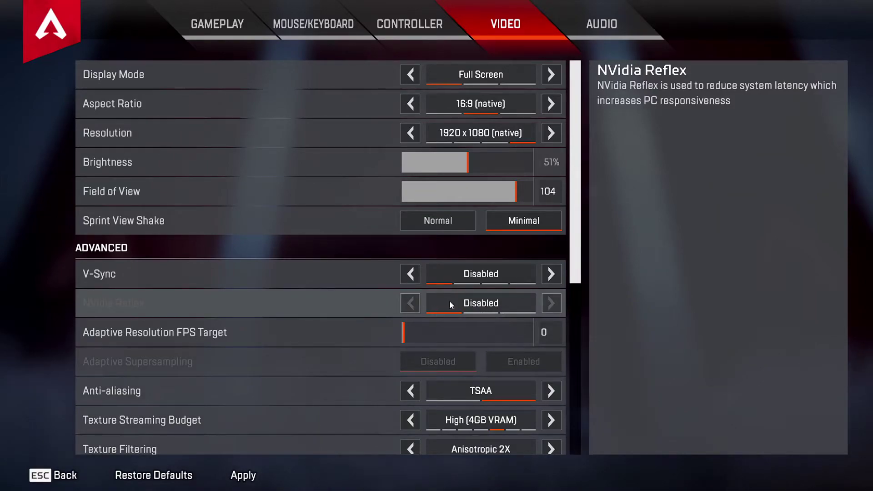
Turn anti-aliasing off and set Texture Streaming Budget to Very Low (2GB VRAM).
{"action": "scroll", "coordinate": [455, 304], "scroll_direction": "down", "scroll_amount": 1}
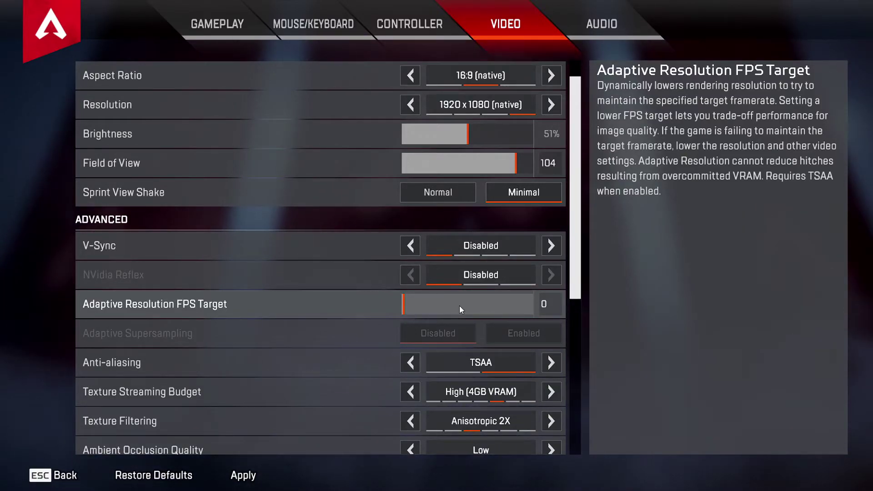
{"action": "left_click", "coordinate": [410, 367]}
{"action": "scroll", "coordinate": [495, 369], "scroll_direction": "down", "scroll_amount": 1}
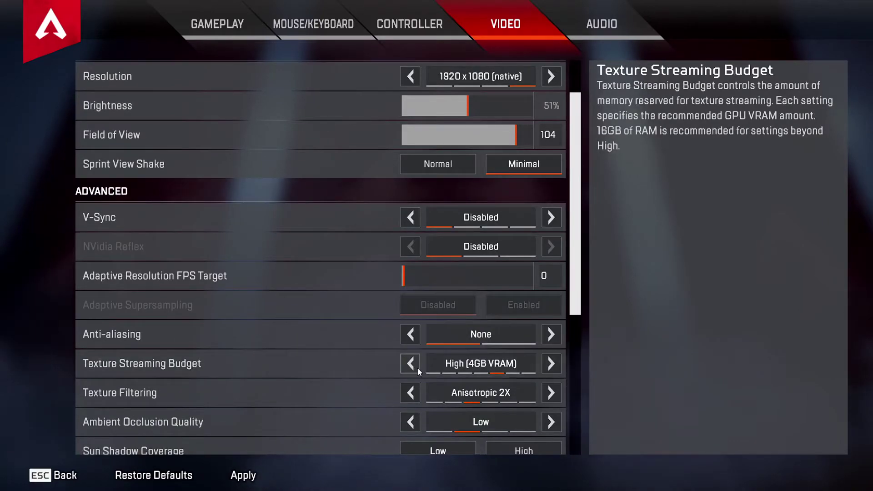
{"action": "left_click", "coordinate": [418, 368]}
{"action": "left_click", "coordinate": [419, 367]}
{"action": "left_click", "coordinate": [419, 367]}
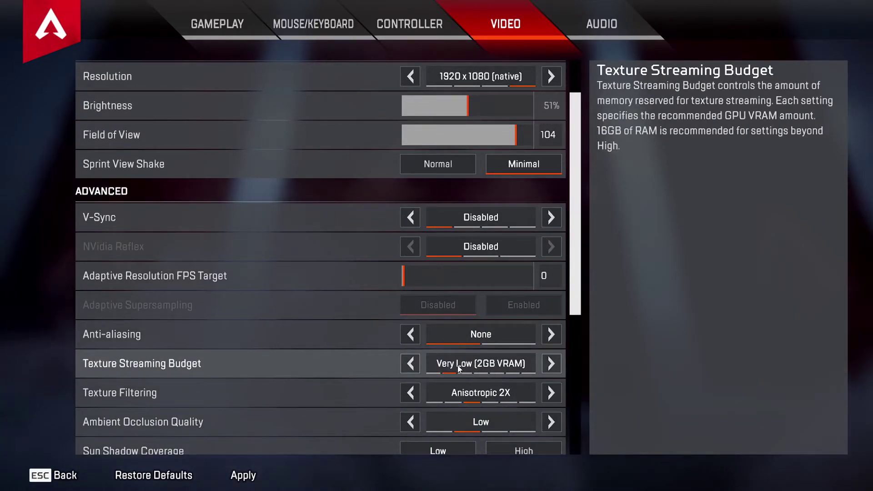
{"action": "left_click", "coordinate": [411, 365]}
{"action": "left_click", "coordinate": [548, 366]}
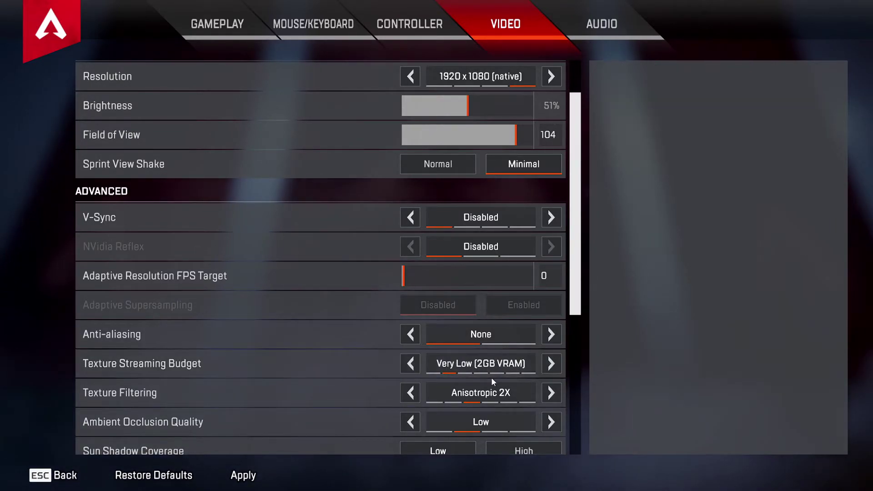
Set Texture Filtering to Bilinear and disable Ambient Occlusion Quality.
{"action": "left_click", "coordinate": [413, 395]}
{"action": "left_click", "coordinate": [413, 395]}
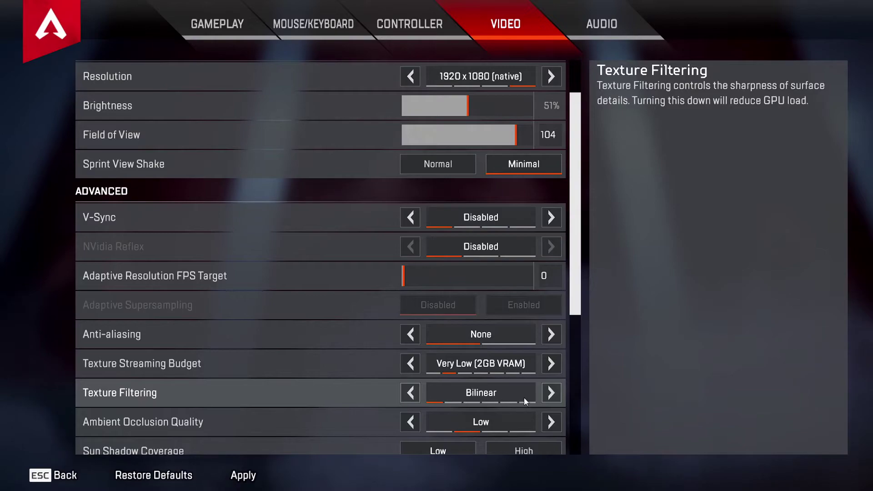
{"action": "left_click", "coordinate": [412, 422]}
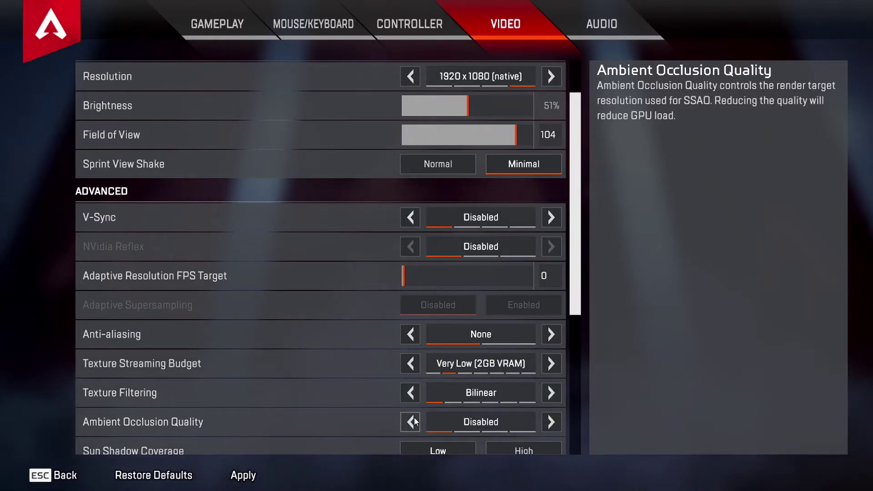
{"action": "scroll", "coordinate": [495, 408], "scroll_direction": "down", "scroll_amount": 2}
Disable Spot Shadow Detail, Volumetric Lighting and Dynamic Spot Shadows.
{"action": "scroll", "coordinate": [449, 391], "scroll_direction": "down", "scroll_amount": 1}
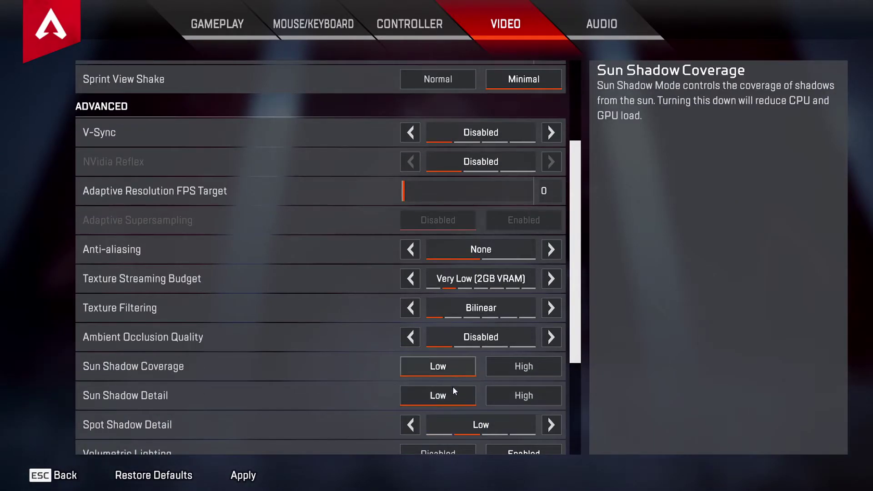
{"action": "scroll", "coordinate": [432, 387], "scroll_direction": "down", "scroll_amount": 1}
{"action": "left_click", "coordinate": [412, 398]}
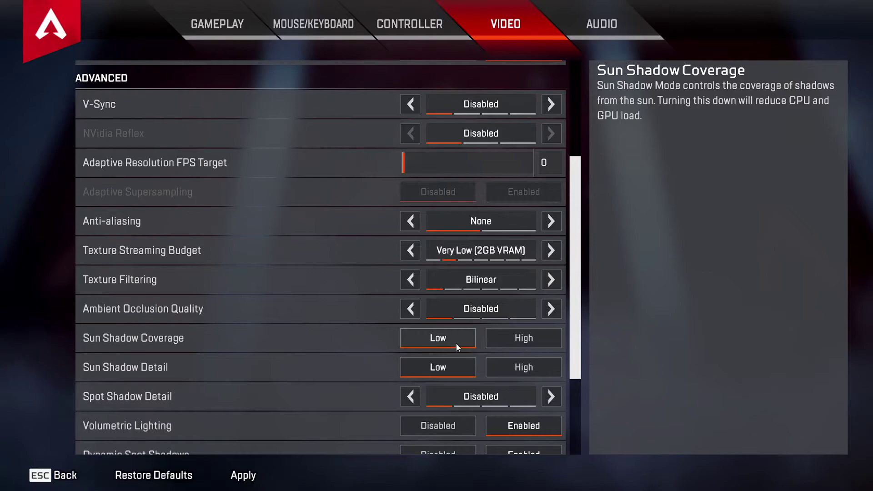
{"action": "scroll", "coordinate": [468, 388], "scroll_direction": "down", "scroll_amount": 2}
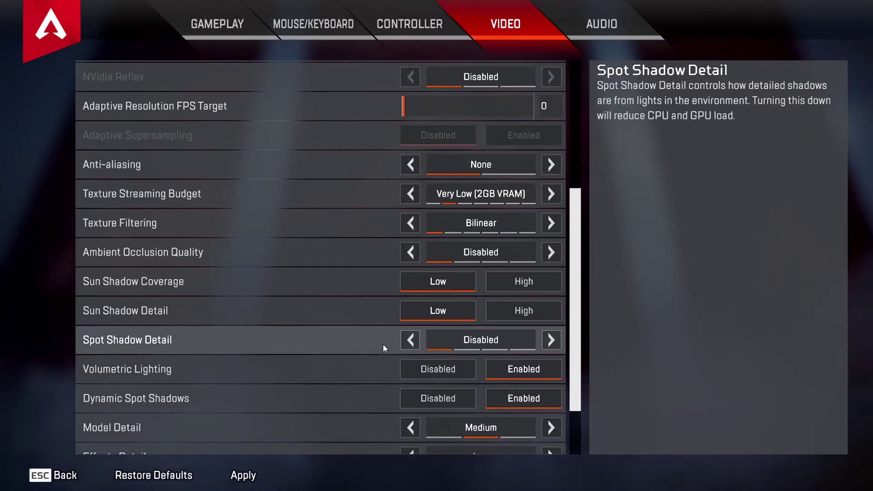
{"action": "left_click", "coordinate": [438, 369]}
{"action": "left_click", "coordinate": [438, 398]}
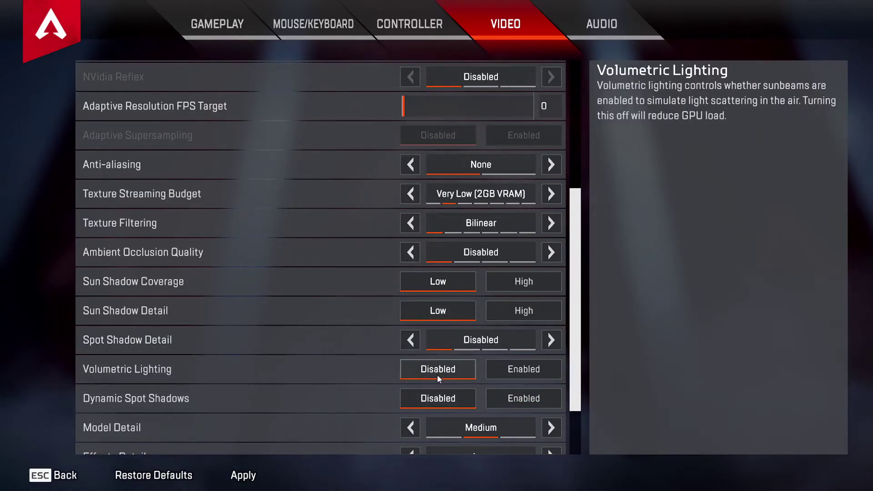
Lower Model Detail to Low, disable Impact Marks, and drop Ragdolls to Low.
{"action": "scroll", "coordinate": [414, 405], "scroll_direction": "down", "scroll_amount": 1}
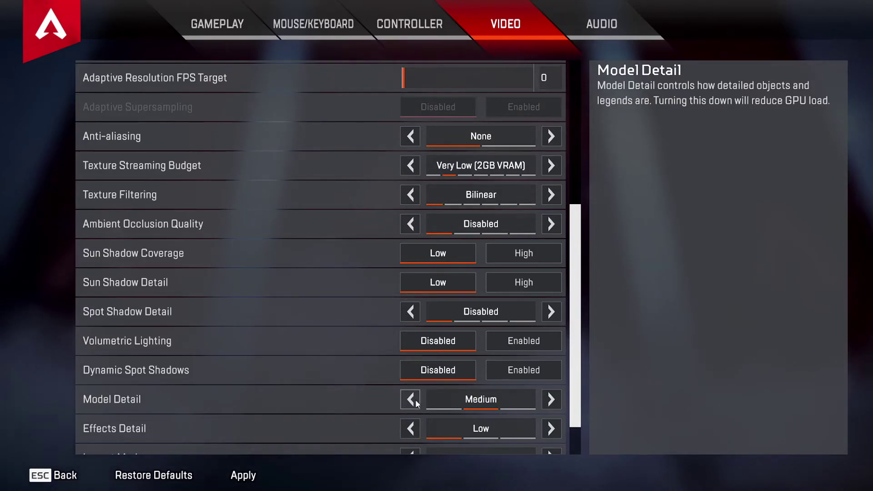
{"action": "left_click", "coordinate": [416, 400]}
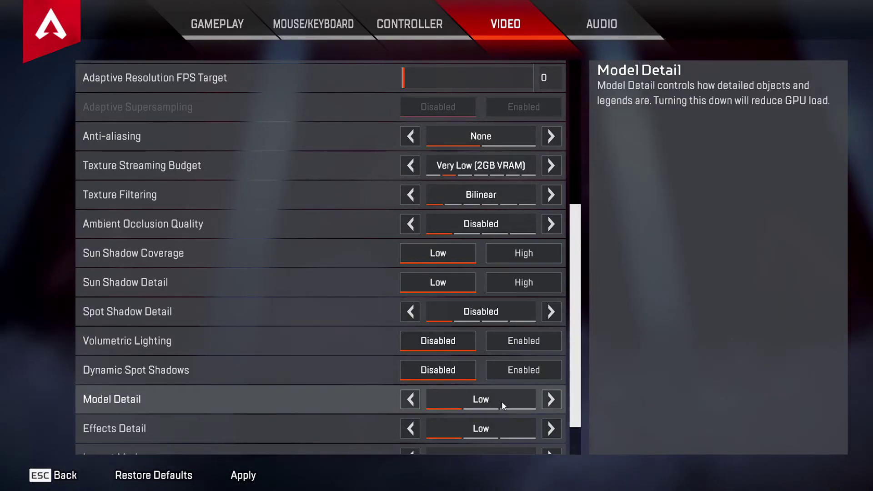
{"action": "scroll", "coordinate": [501, 402], "scroll_direction": "down", "scroll_amount": 2}
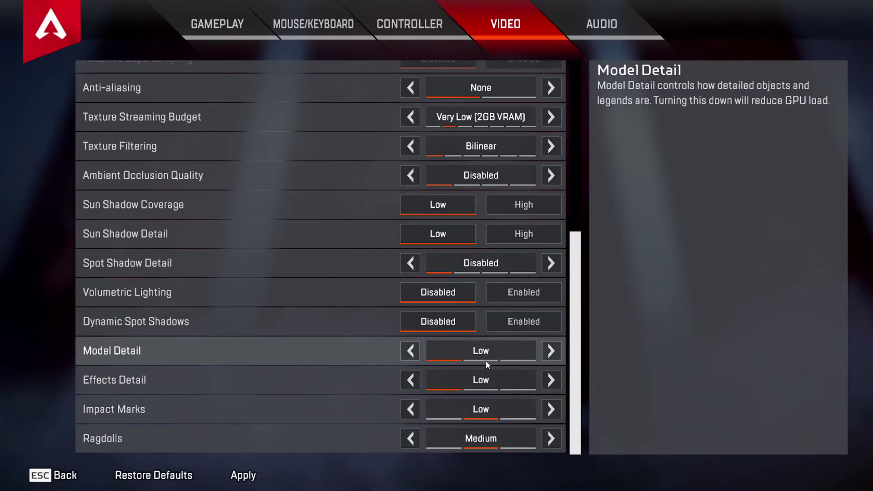
{"action": "left_click", "coordinate": [411, 409]}
{"action": "left_click", "coordinate": [411, 443]}
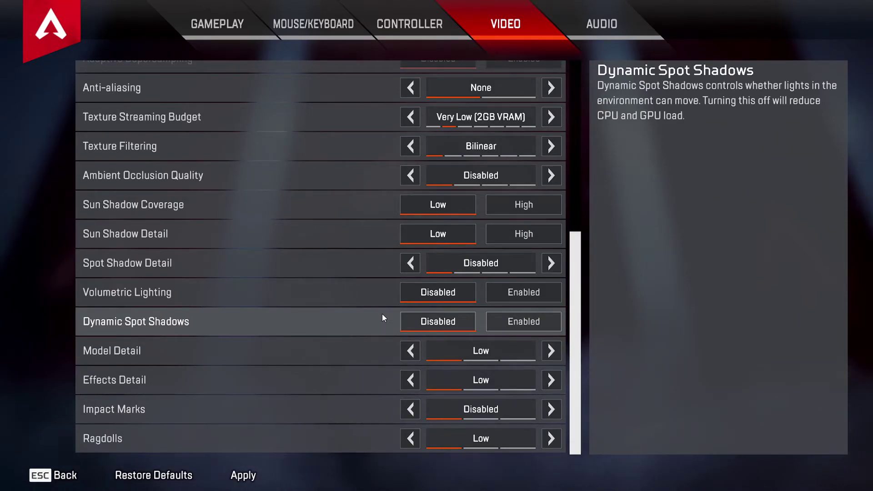
{"action": "scroll", "coordinate": [383, 317], "scroll_direction": "up", "scroll_amount": 2}
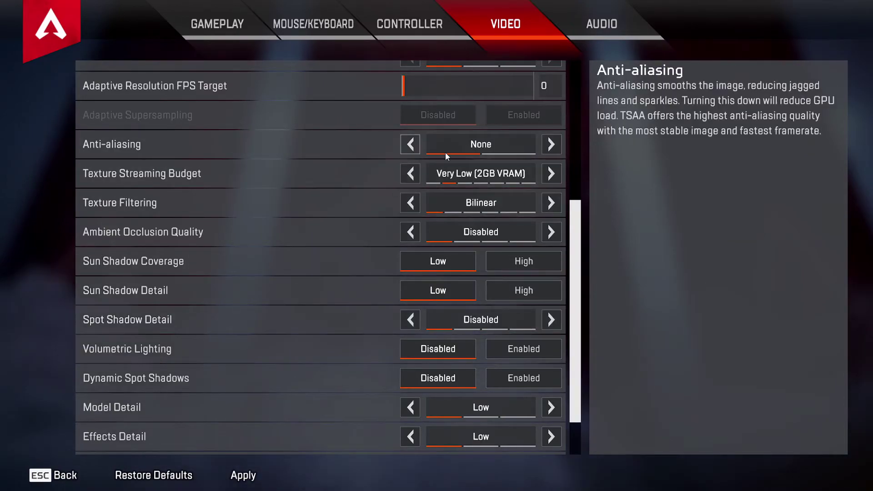
Try TSAA anti-aliasing, return it to None, and raise Model Detail to Medium.
{"action": "left_click", "coordinate": [550, 146]}
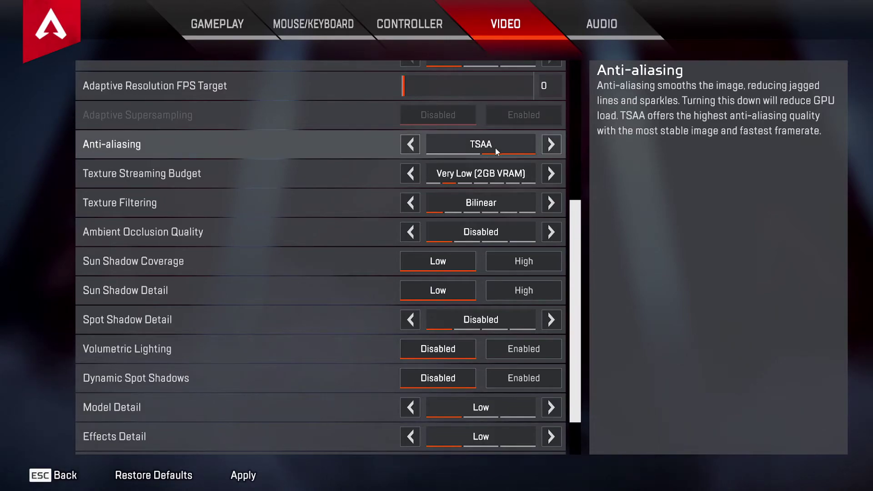
{"action": "left_click", "coordinate": [415, 145]}
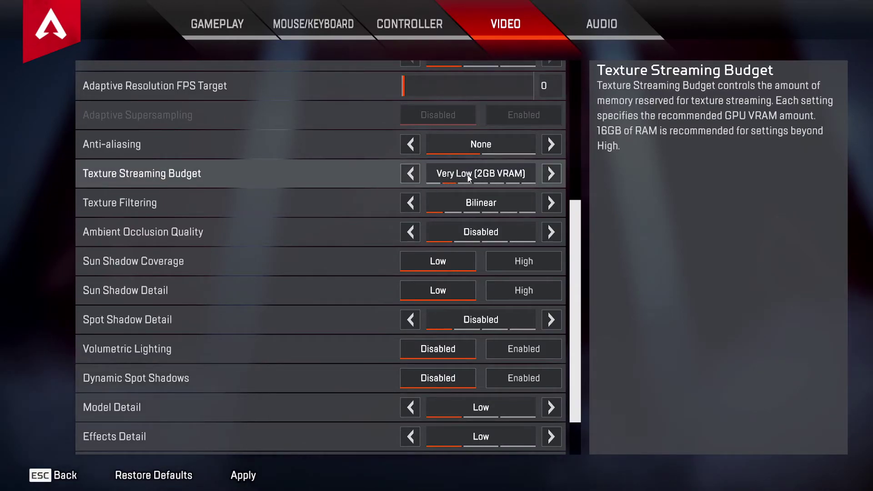
{"action": "left_click", "coordinate": [495, 408]}
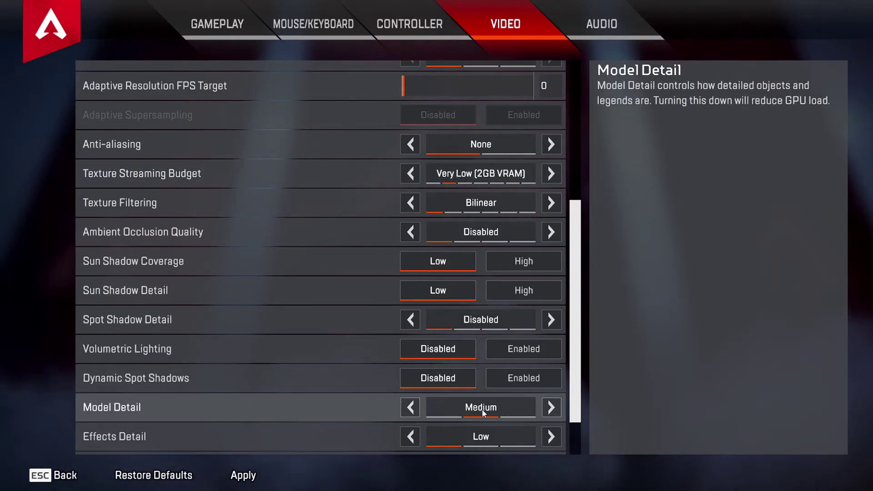
{"action": "scroll", "coordinate": [485, 328], "scroll_direction": "up", "scroll_amount": 4}
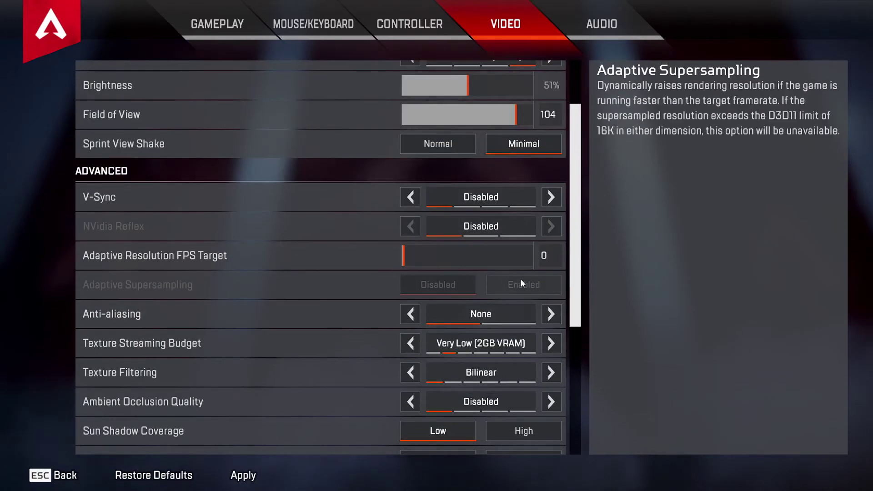
Test several Field of View values on the slider, settling back at 104.
{"action": "scroll", "coordinate": [521, 282], "scroll_direction": "up", "scroll_amount": 2}
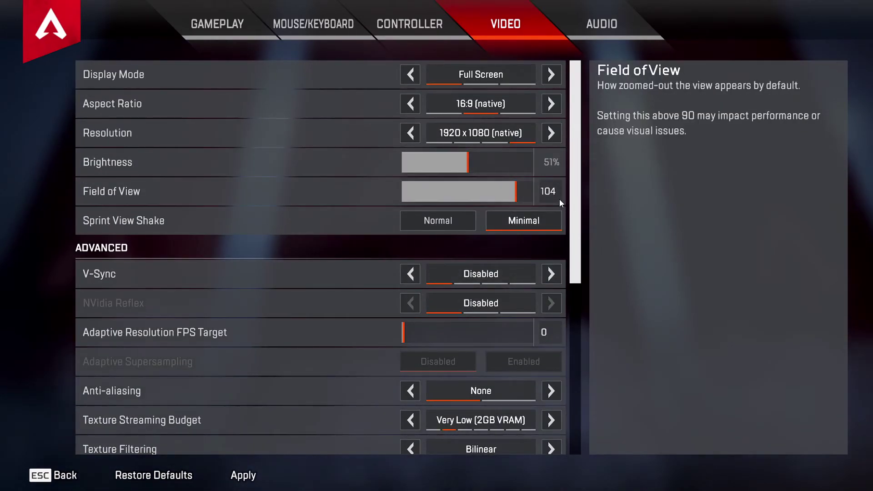
{"action": "left_click", "coordinate": [502, 195]}
{"action": "left_click_drag", "start_coordinate": [503, 194], "coordinate": [513, 198]}
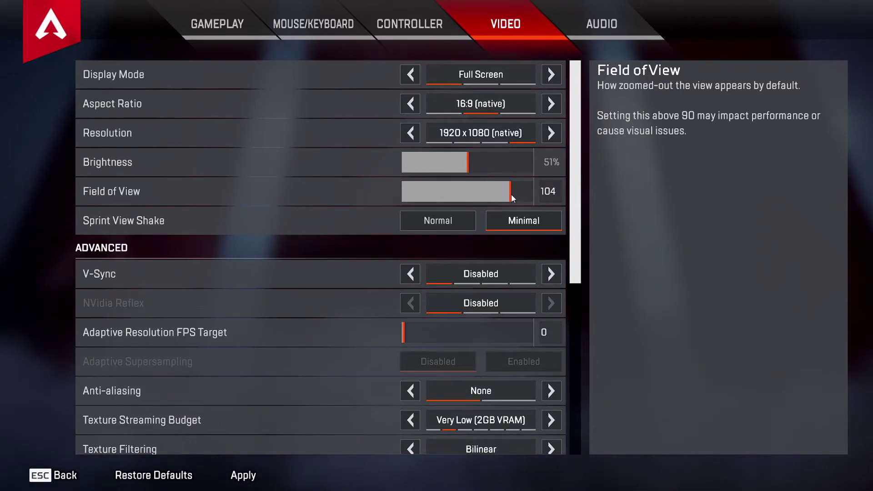
{"action": "left_click_drag", "start_coordinate": [512, 195], "coordinate": [470, 195]}
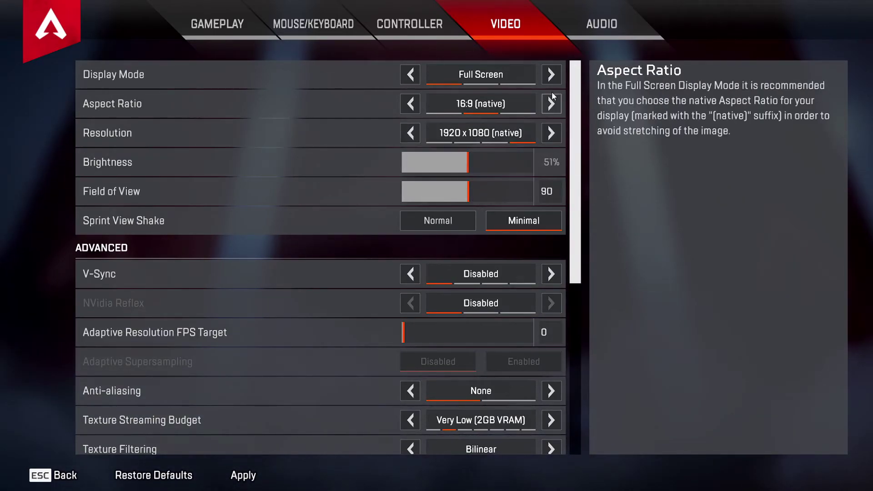
{"action": "left_click_drag", "start_coordinate": [466, 194], "coordinate": [514, 191]}
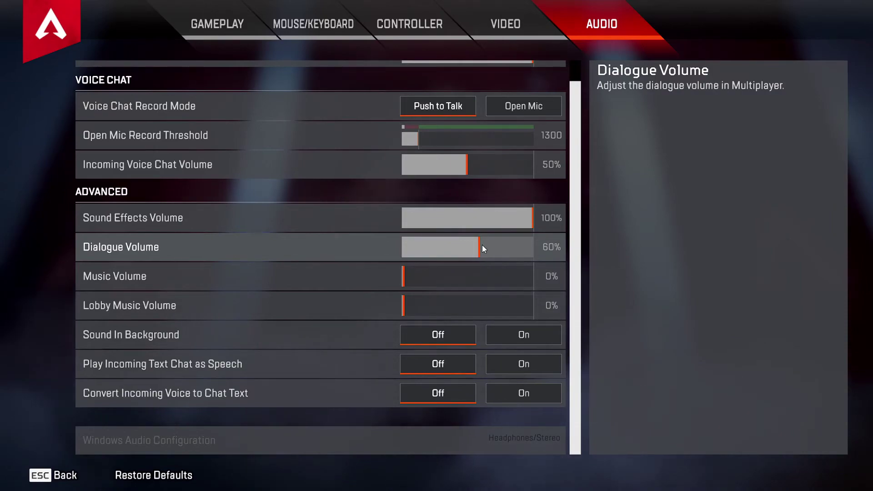
Check the audio levels up to Master Volume 100%, then go to Mouse/Keyboard settings.
{"action": "scroll", "coordinate": [483, 246], "scroll_direction": "up", "scroll_amount": 1}
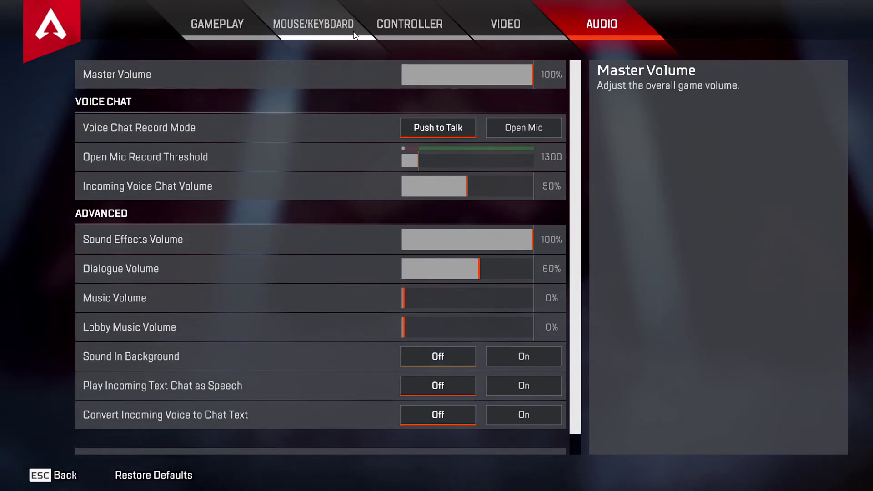
{"action": "left_click", "coordinate": [355, 36]}
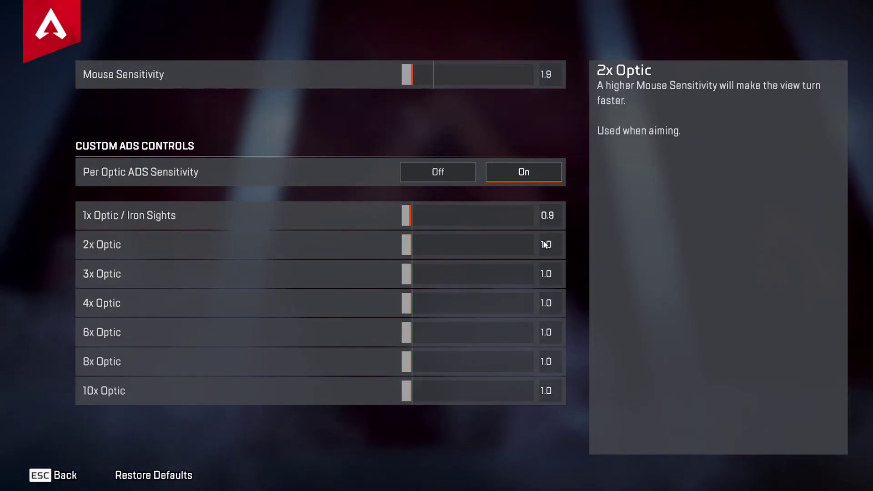
Re-enable Per Optic ADS sensitivity, set 1x Optic / Iron Sights to 1.1, and switch Lighting Effects Off.
{"action": "left_click", "coordinate": [438, 173]}
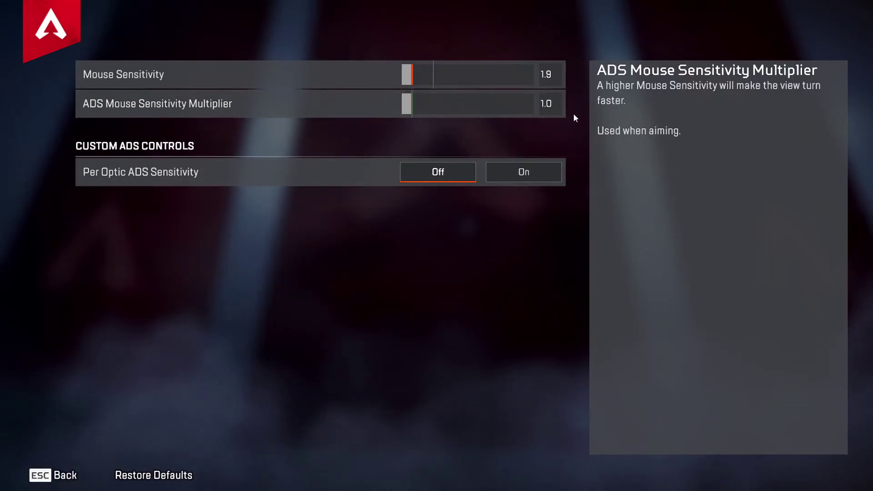
{"action": "left_click", "coordinate": [515, 171]}
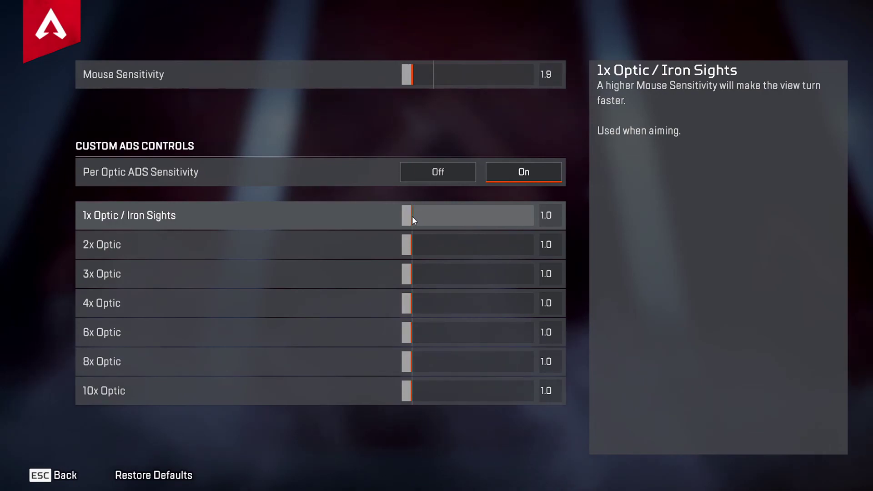
{"action": "left_click_drag", "start_coordinate": [412, 216], "coordinate": [409, 221]}
{"action": "left_click_drag", "start_coordinate": [504, 222], "coordinate": [413, 219]}
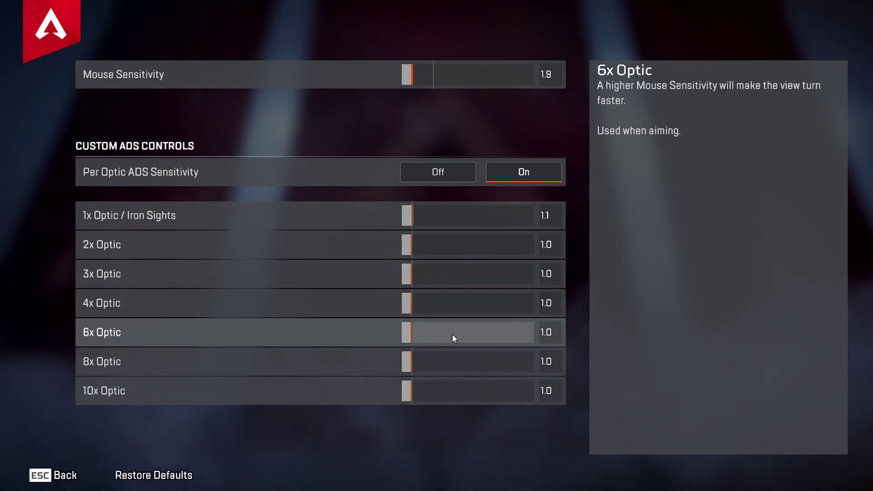
{"action": "key", "text": "Escape"}
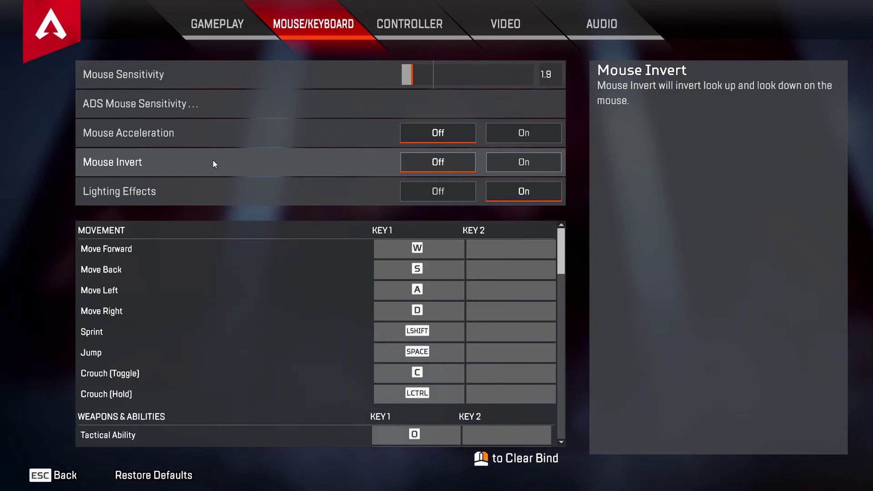
{"action": "left_click", "coordinate": [439, 192]}
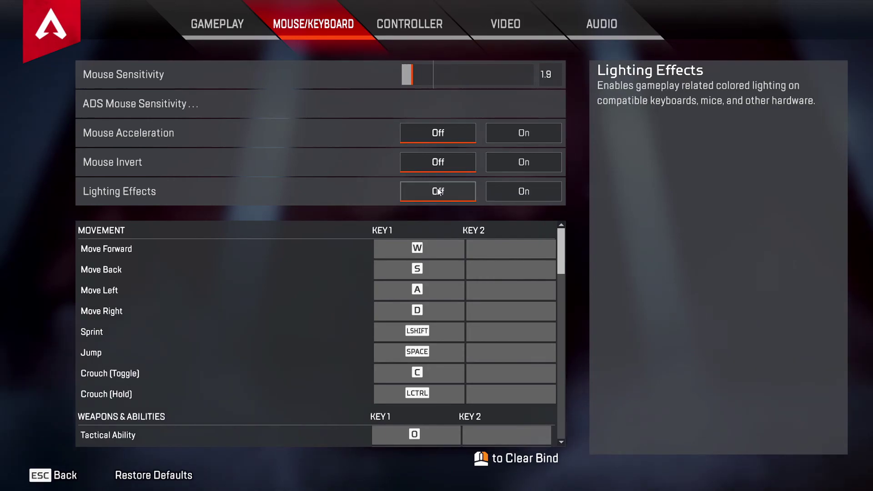